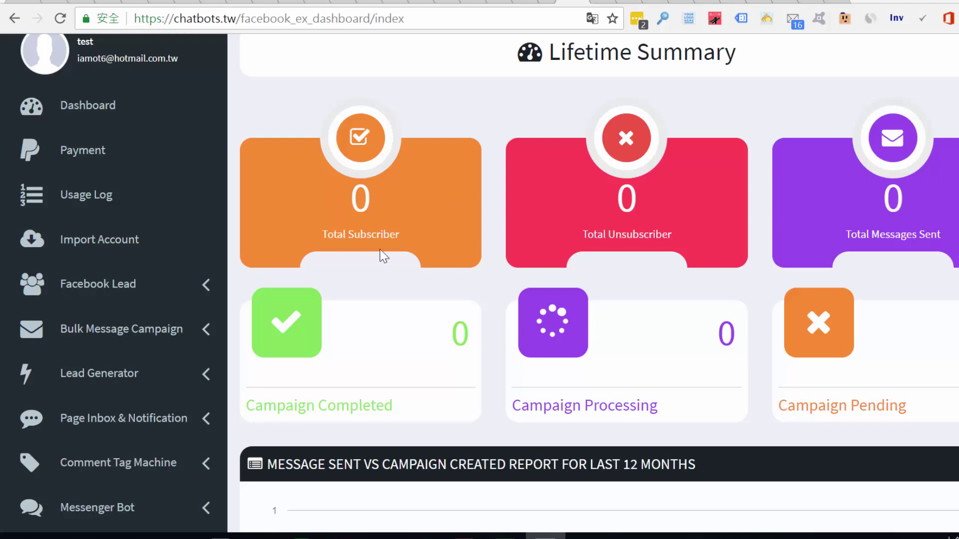
Step: Import a Facebook account into the dashboard by logging in with Facebook
scroll(380, 249, down, 12)
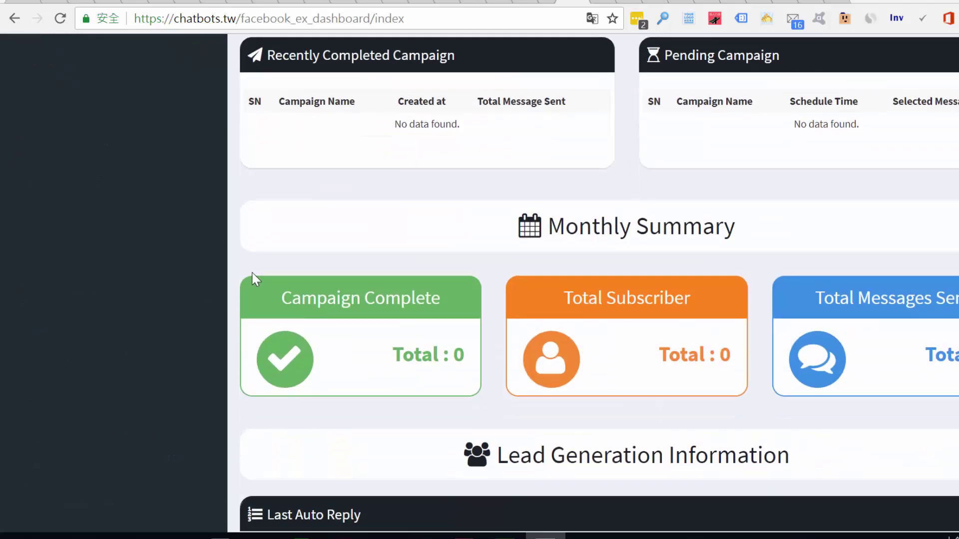
scroll(256, 273, up, 12)
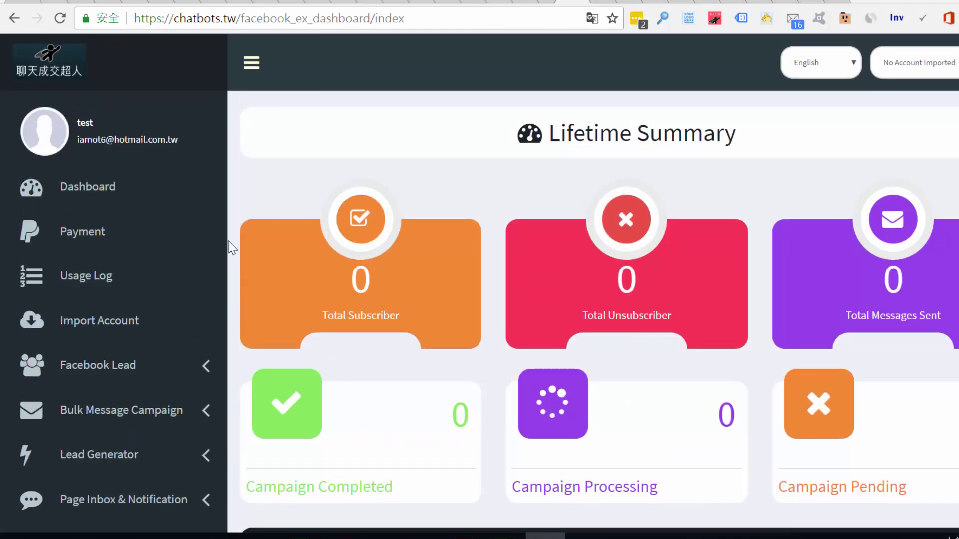
click(88, 330)
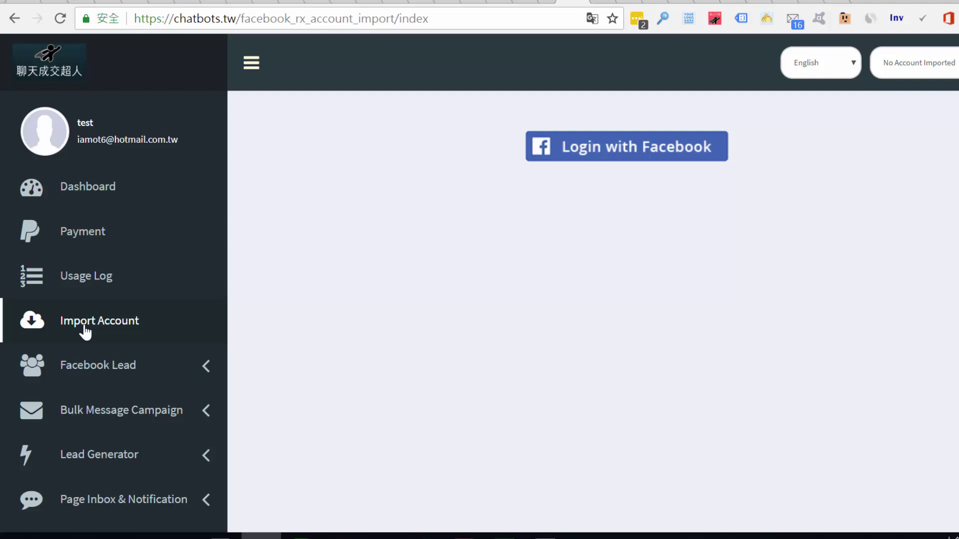
click(581, 150)
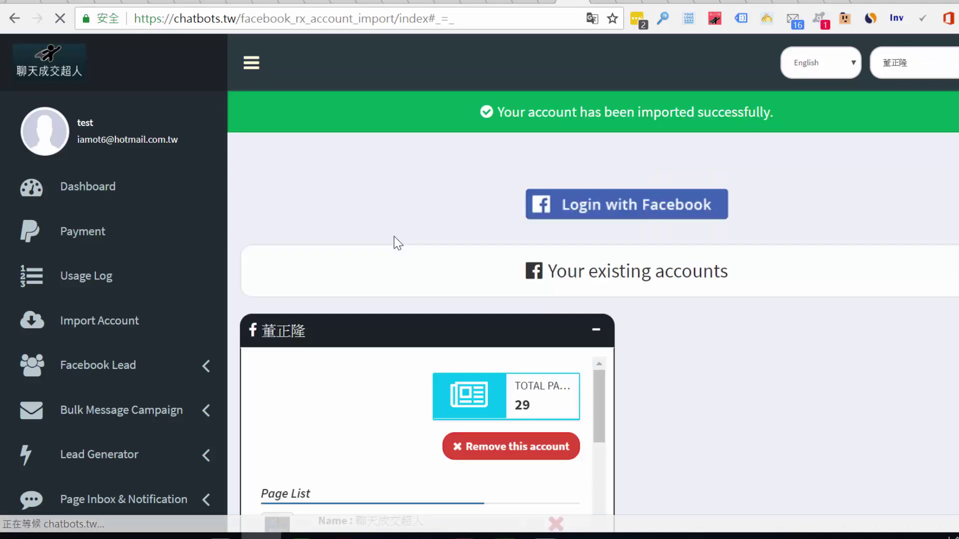
Step: Review the imported Facebook account's card and the beginning of its page list
scroll(396, 241, down, 2)
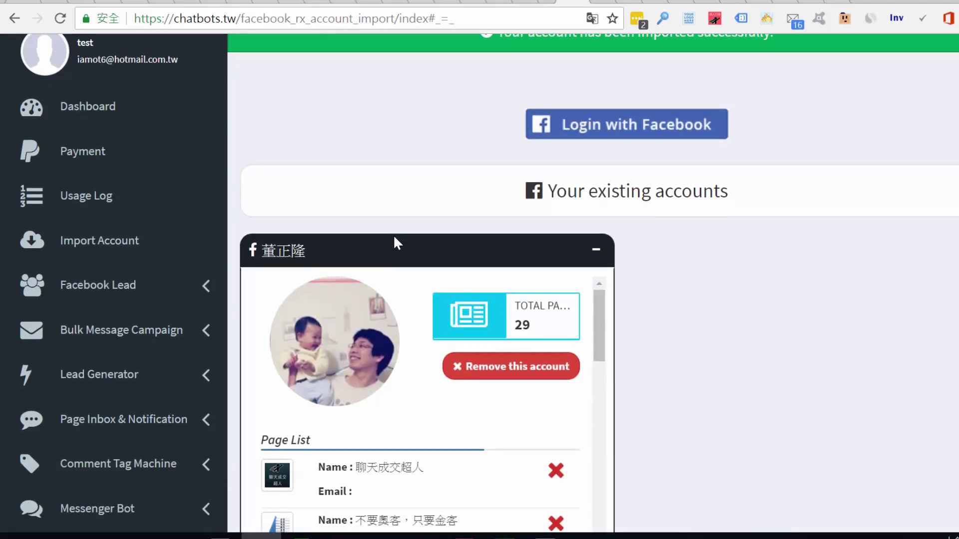
scroll(396, 242, up, 2)
scroll(492, 204, down, 2)
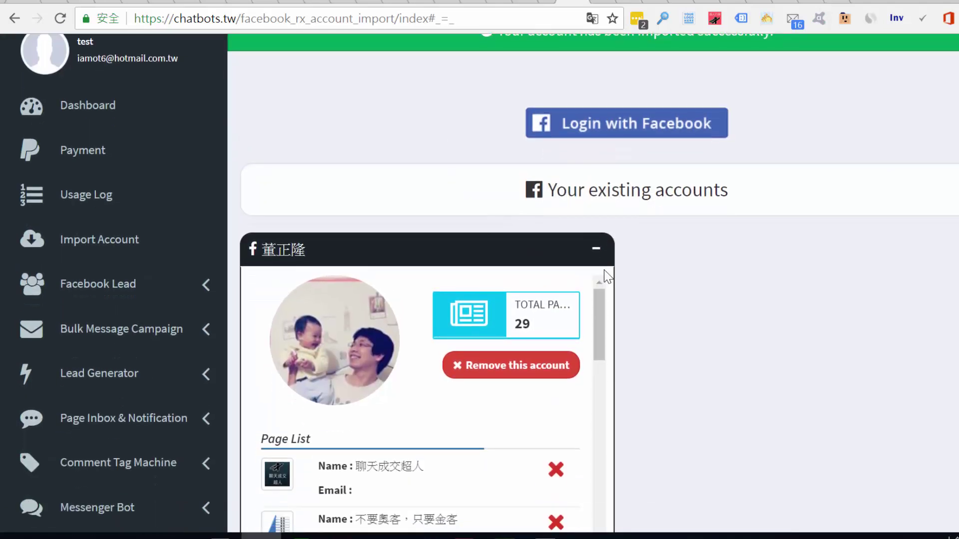
scroll(634, 269, down, 4)
scroll(436, 238, up, 6)
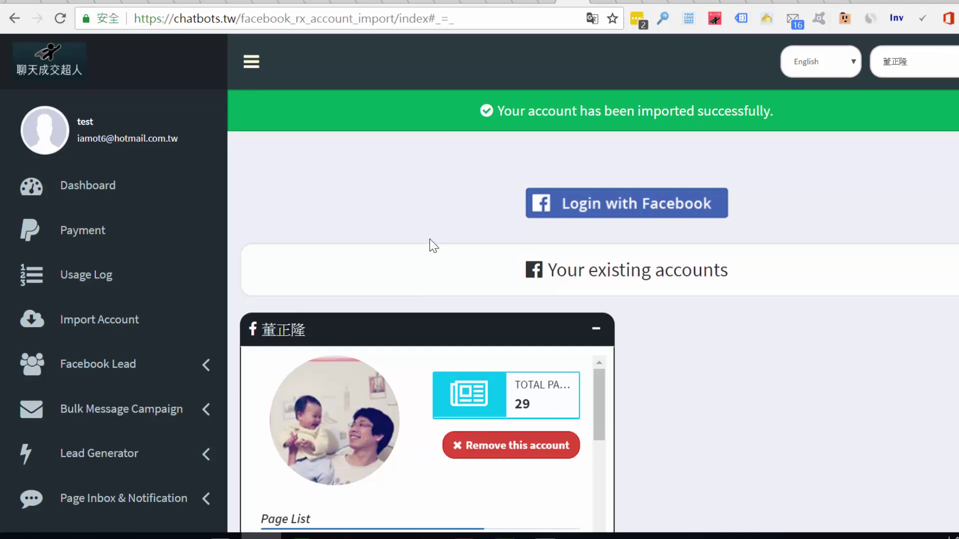
scroll(699, 219, down, 5)
mouse_move(597, 139)
mouse_down()
mouse_move(622, 259)
mouse_move(608, 380)
mouse_move(603, 143)
mouse_up()
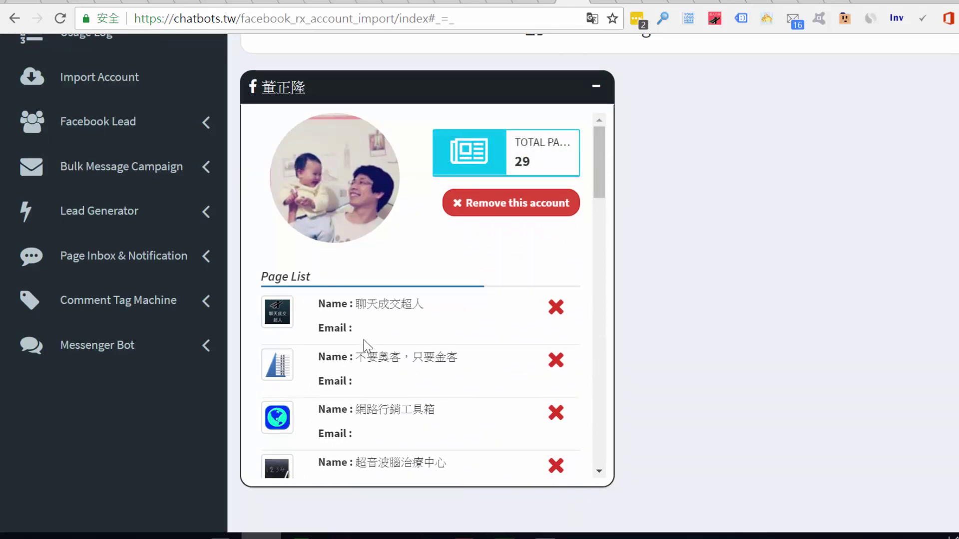
scroll(363, 339, up, 3)
scroll(648, 275, up, 2)
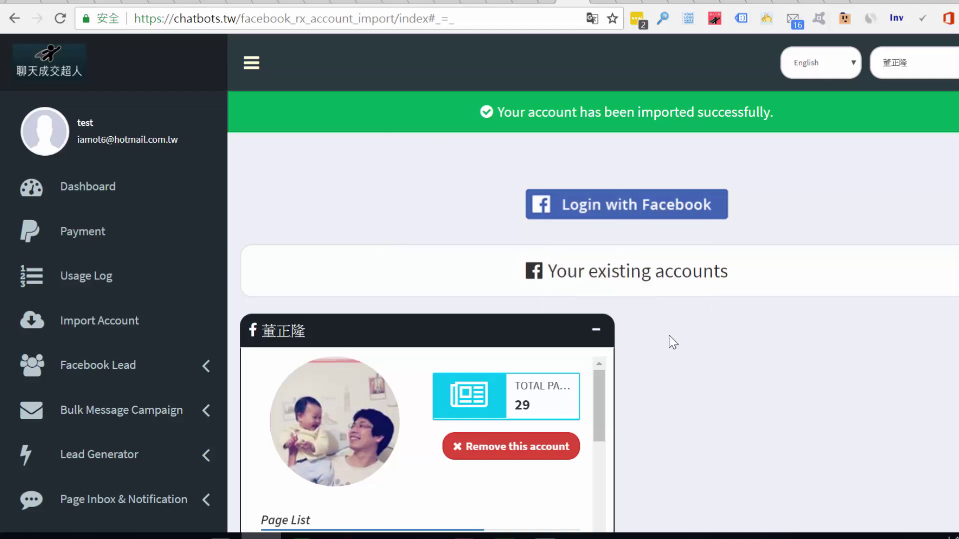
scroll(649, 350, down, 2)
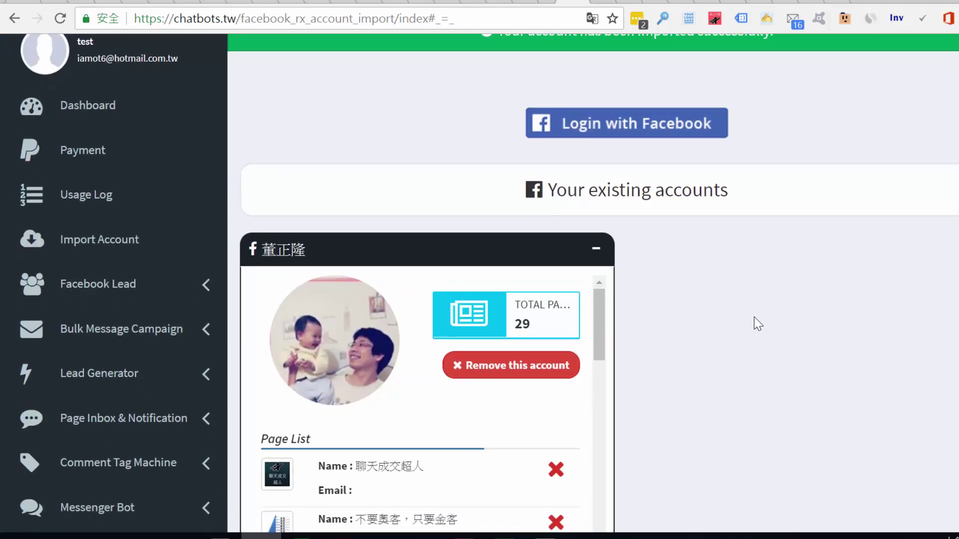
scroll(699, 250, down, 3)
drag(604, 148, 655, 147)
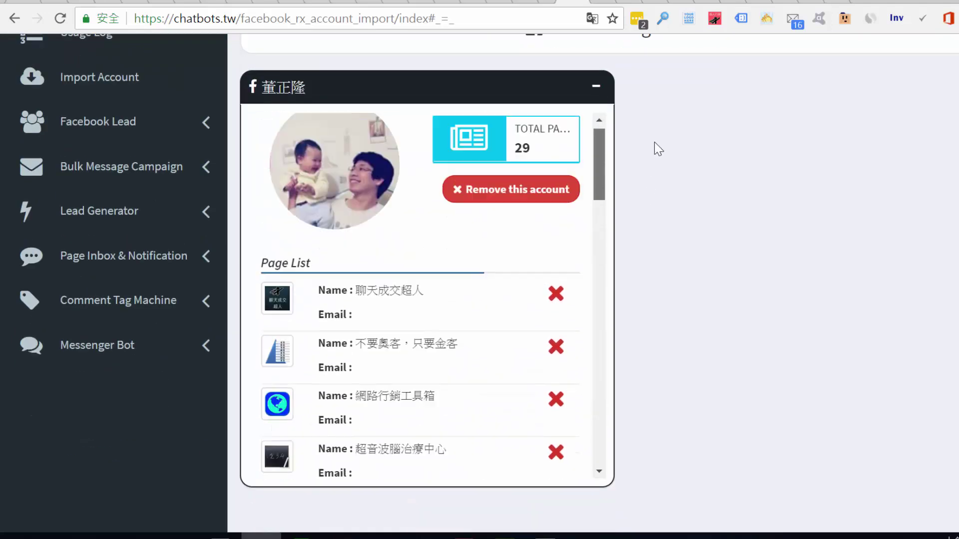
scroll(718, 222, up, 5)
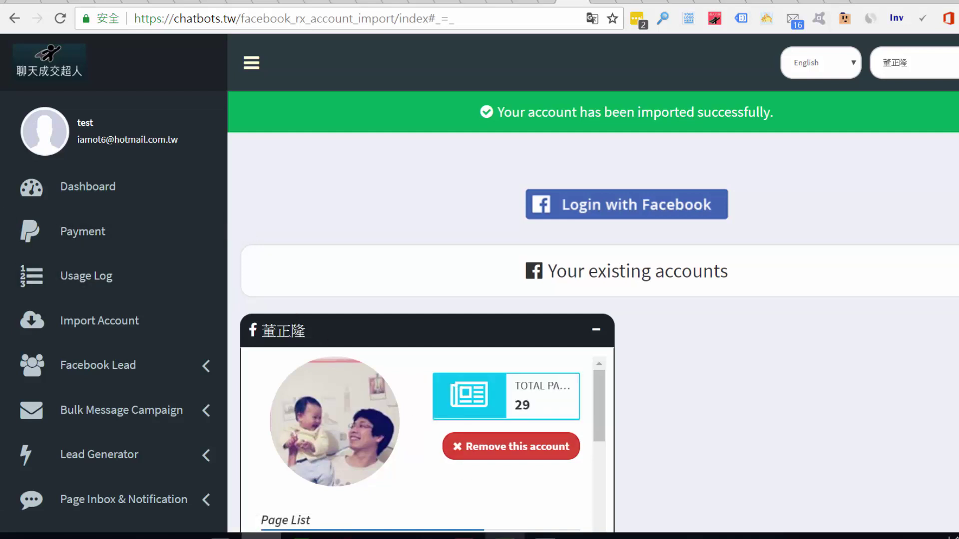
click(545, 536)
click(419, 322)
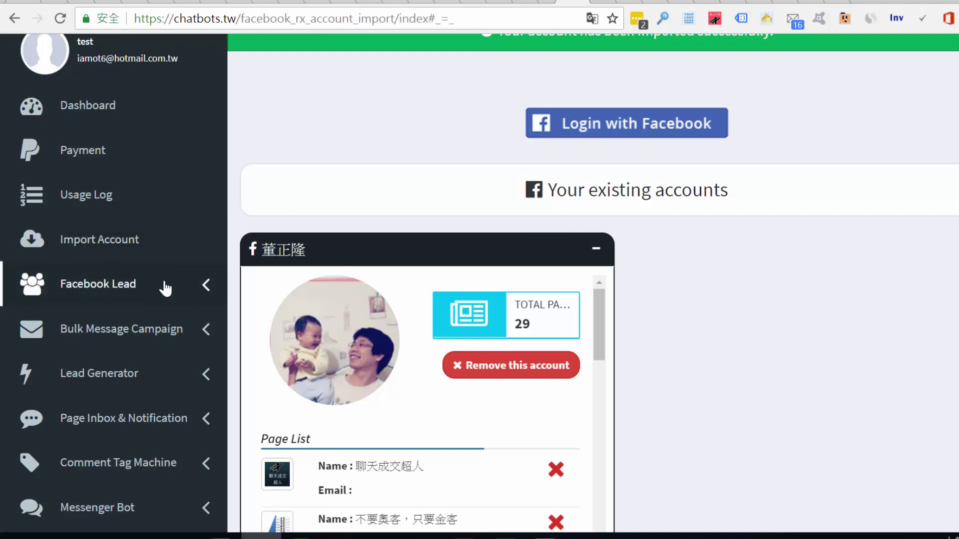
Step: Expand the Lead Generator options and check the 聊天成交超人 fan page on Facebook before returning to the imported account
scroll(154, 244, down, 2)
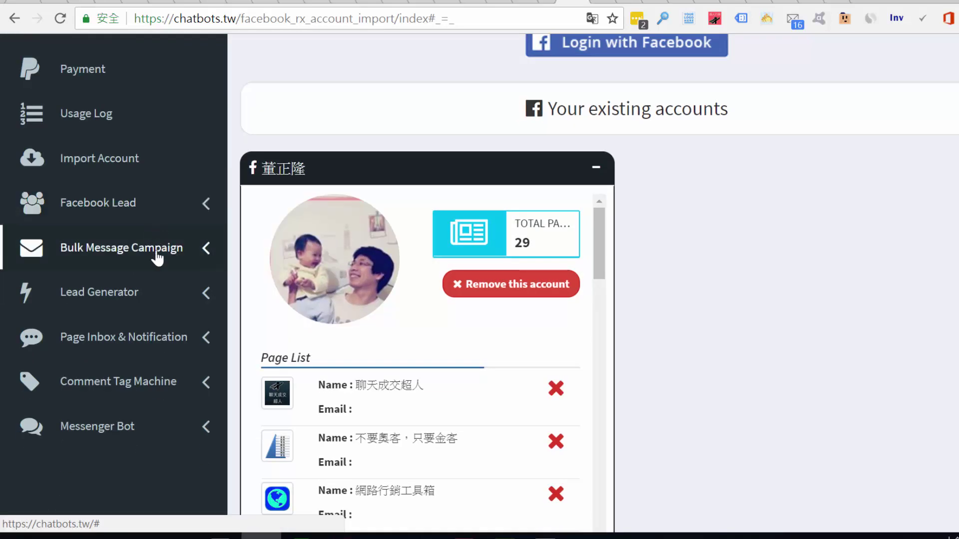
click(82, 306)
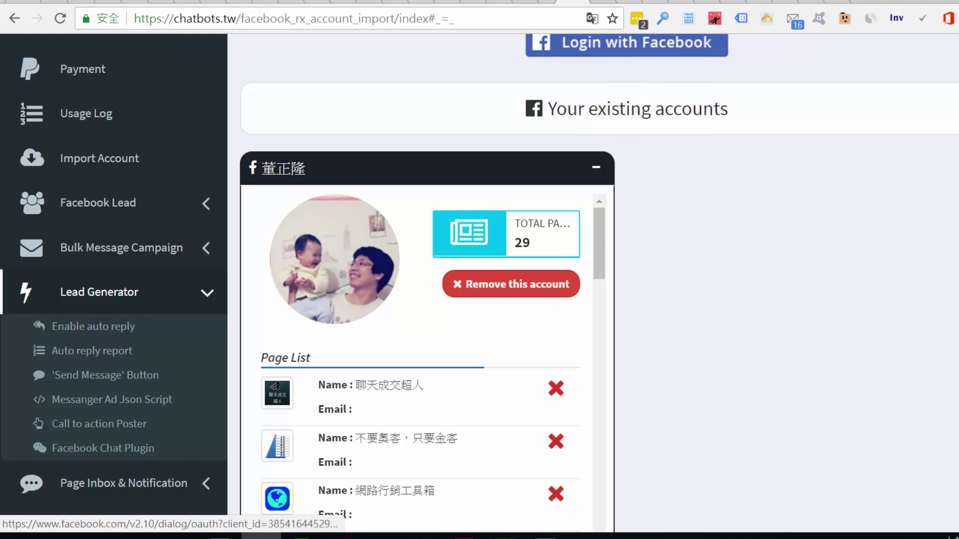
click(833, 2)
click(487, 239)
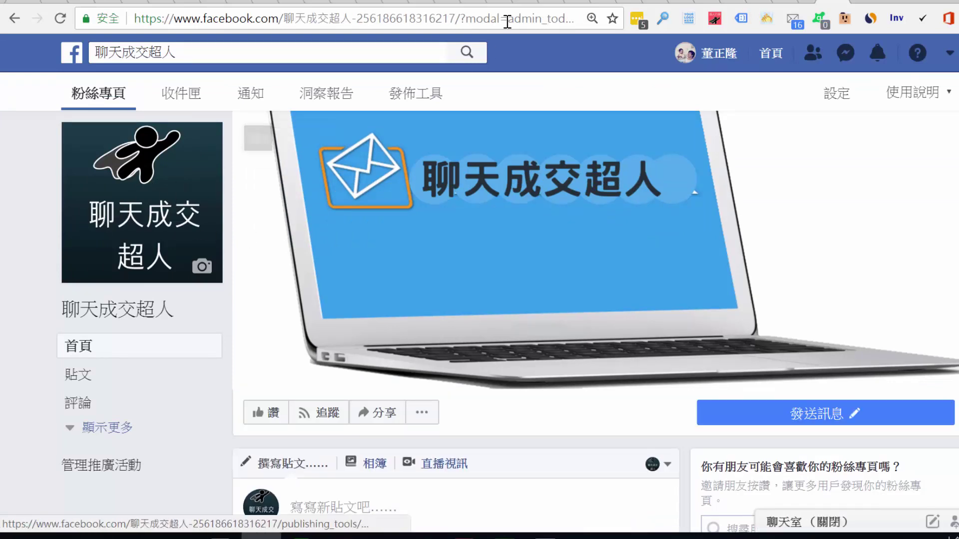
key(ctrl+Tab)
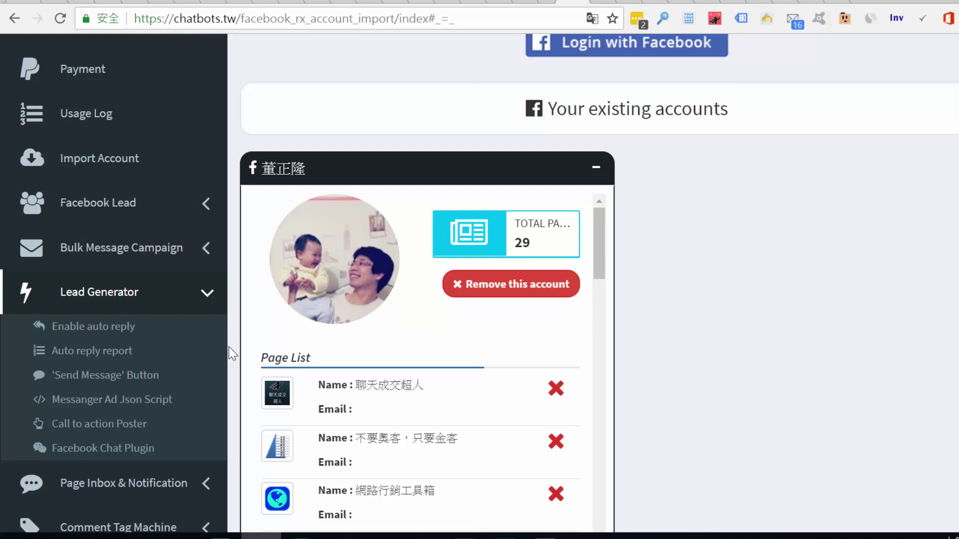
Step: Look through the pages listed under the imported Facebook account
scroll(336, 315, down, 8)
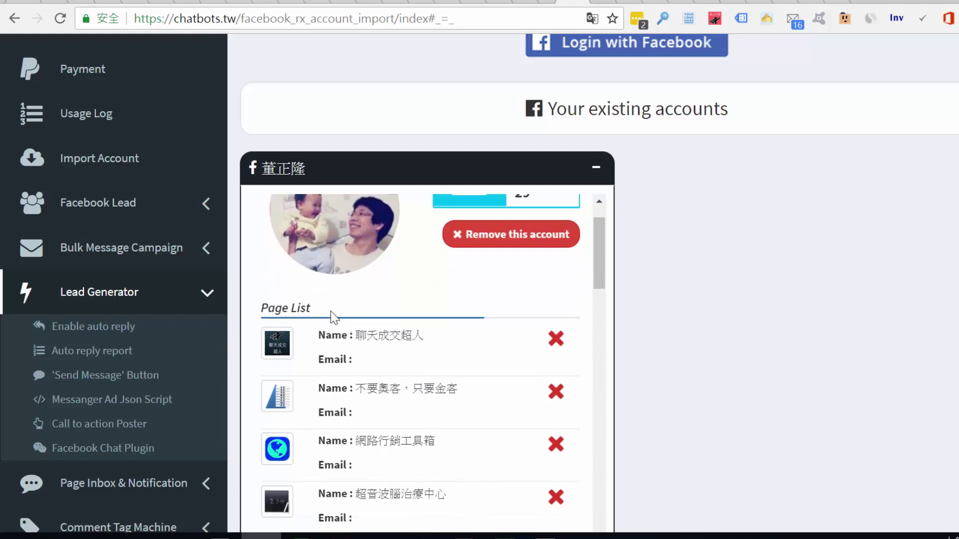
scroll(465, 384, down, 12)
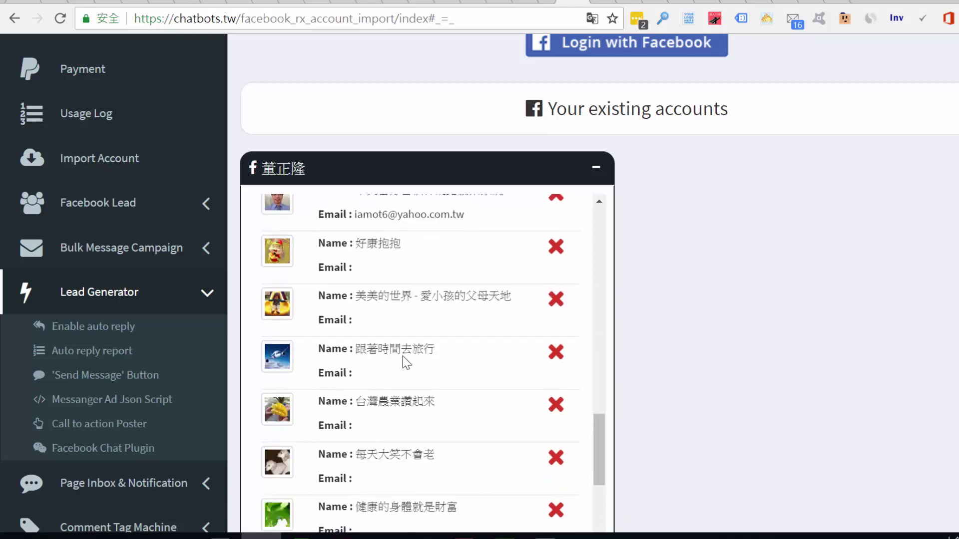
scroll(416, 342, up, 15)
scroll(416, 342, up, 5)
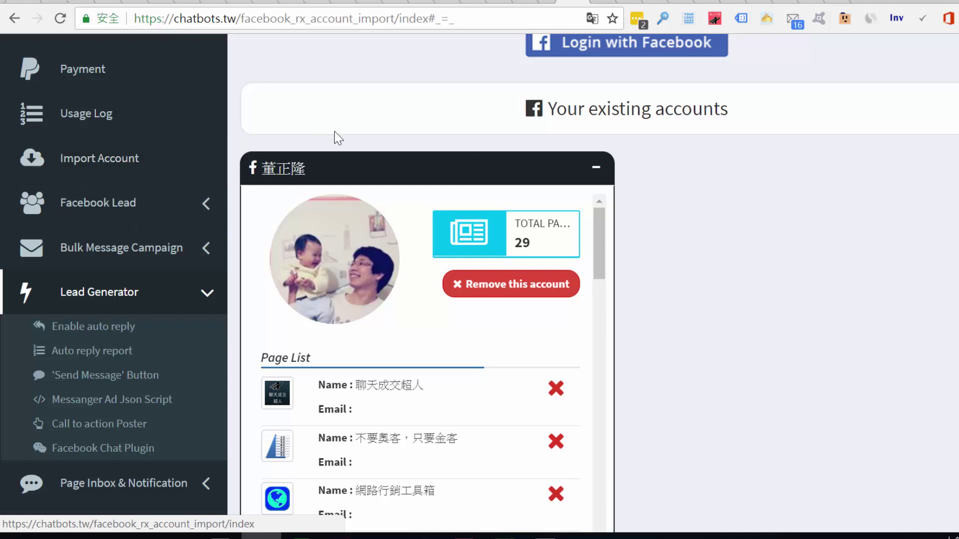
scroll(336, 135, up, 2)
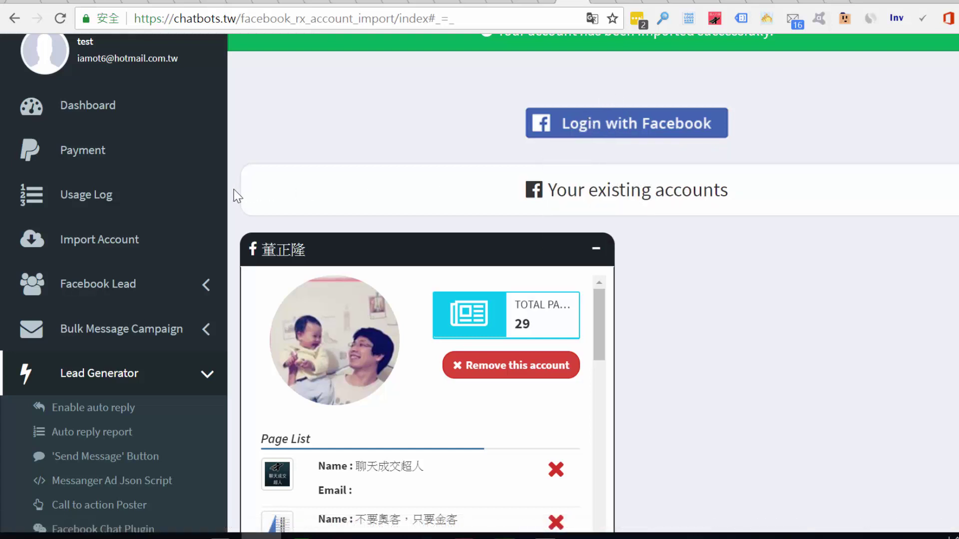
scroll(232, 195, down, 3)
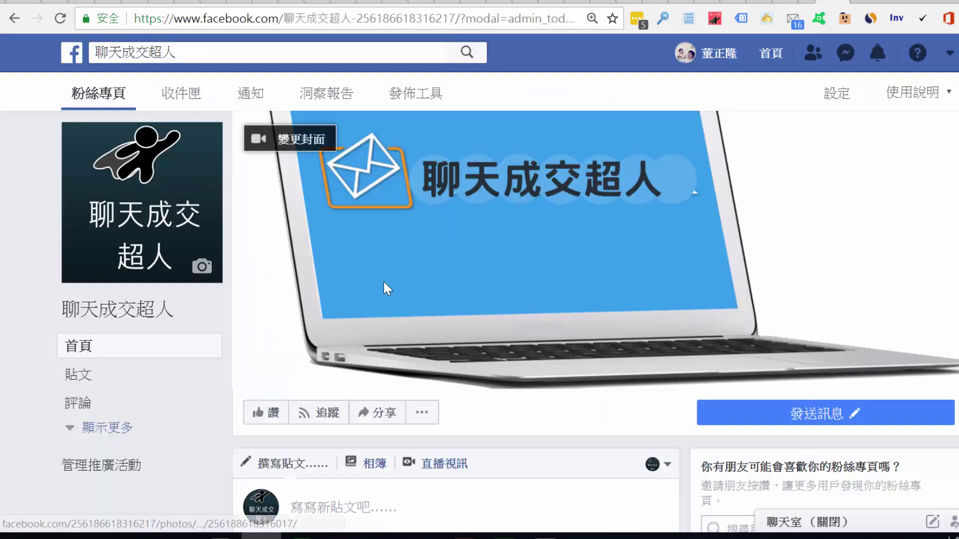
Step: Start a new post on the 聊天成交超人 Facebook page with the first line "留言數字1拿贈品"
scroll(386, 265, down, 2)
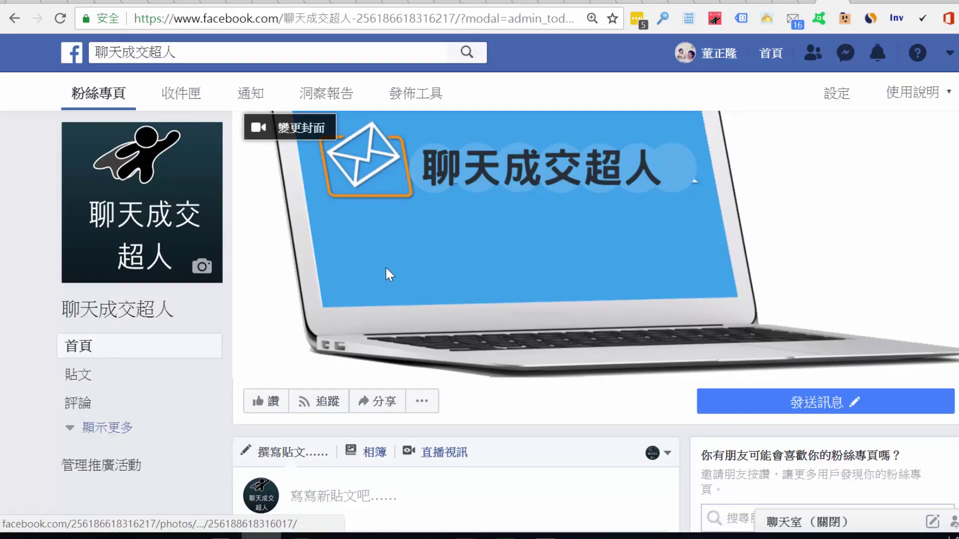
scroll(391, 254, down, 3)
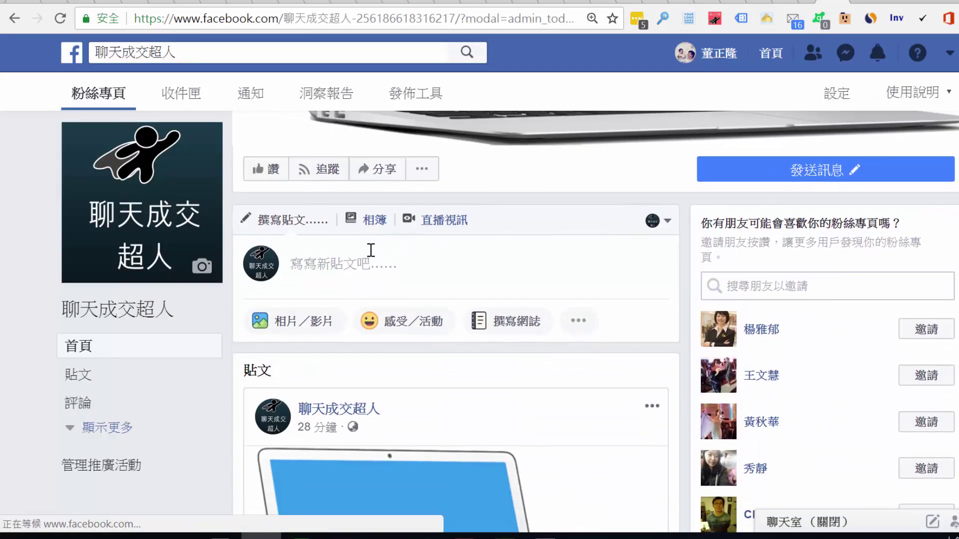
click(326, 267)
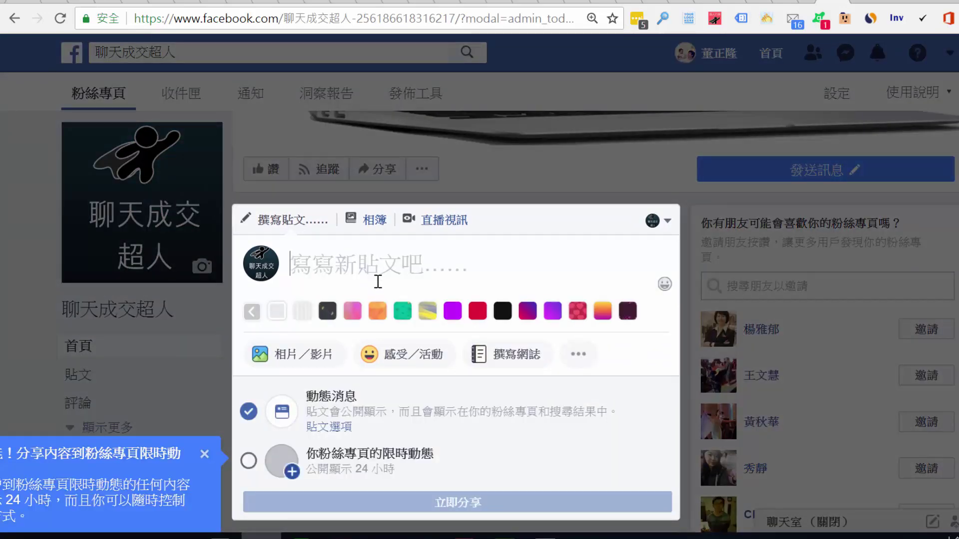
text(留言數字)
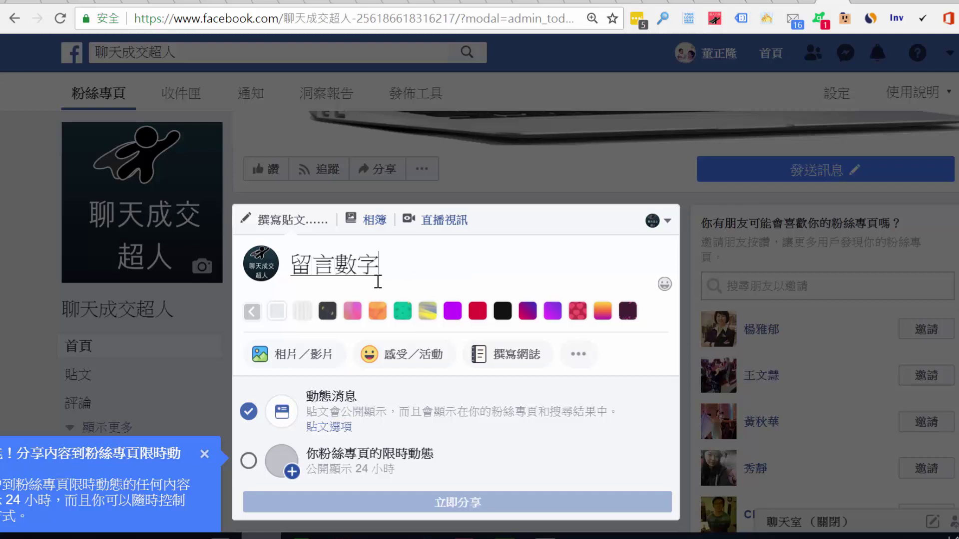
key(Return)
text(1ㄋ拿贈品)
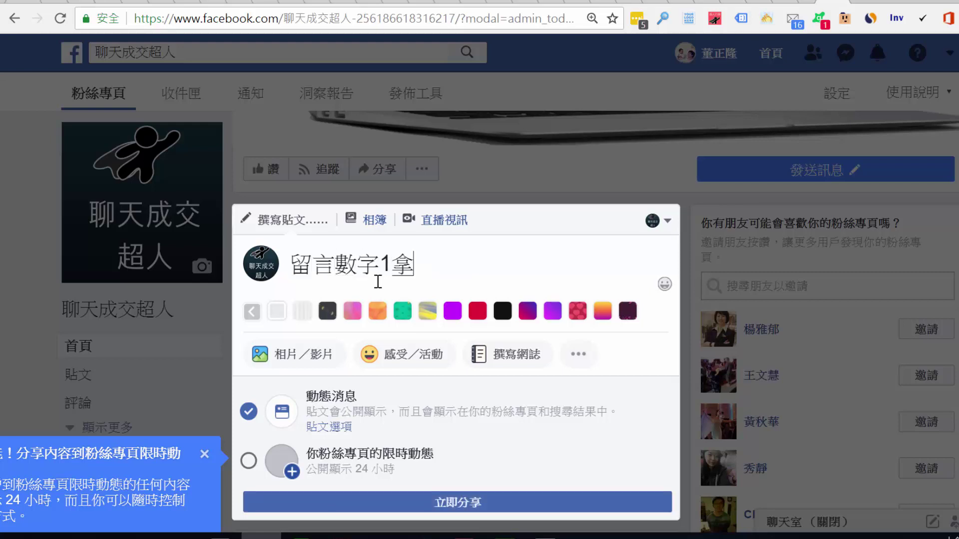
key(Return)
key(Return)
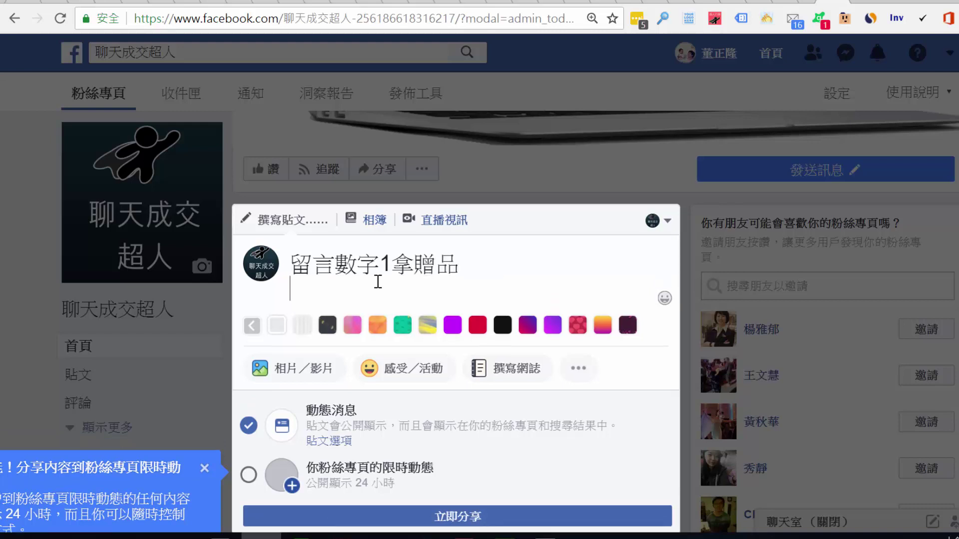
Step: Add the second line "留言數字2拿獎品" to the post and share it
text(留ㄧㄢ)
text(數)
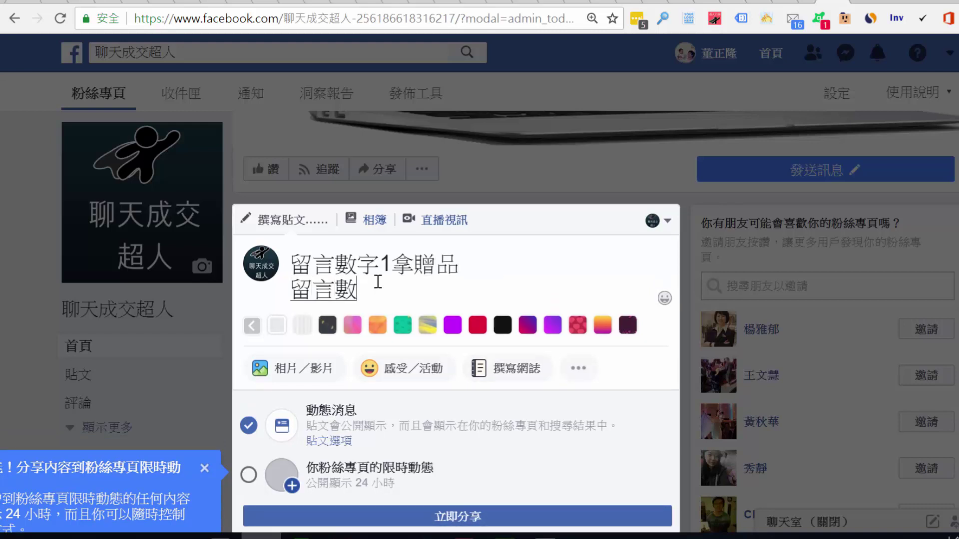
text(字2)
text(拿講ㄆ一ㄣ)
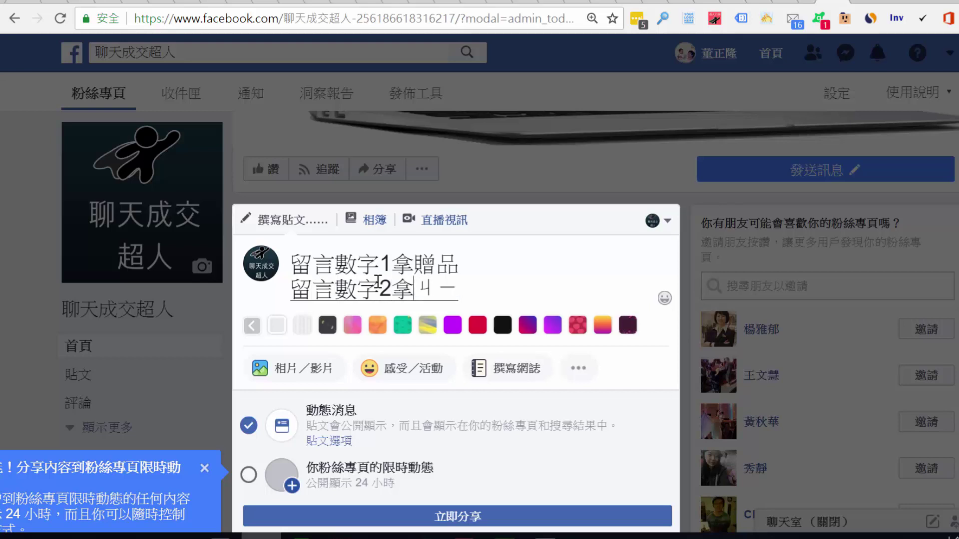
text(3)
key(Return)
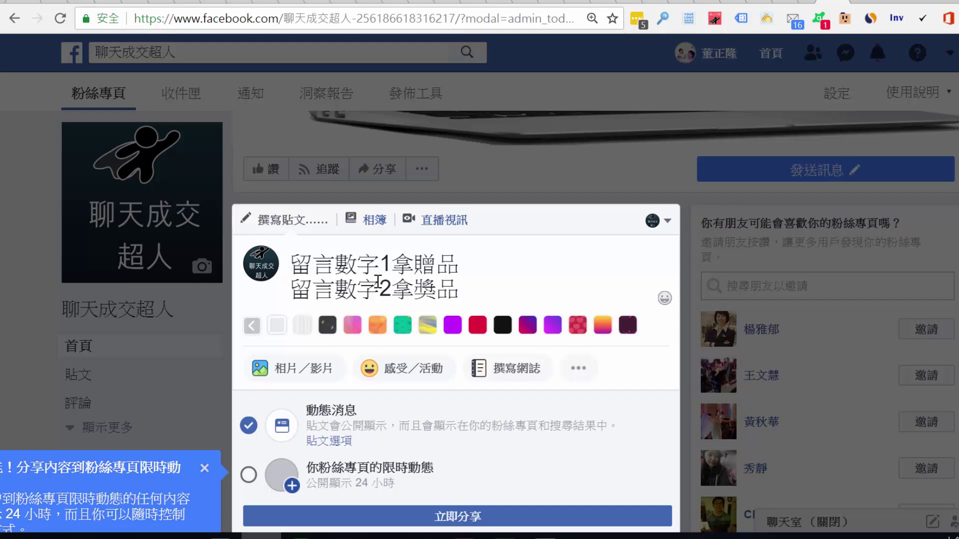
key(Return)
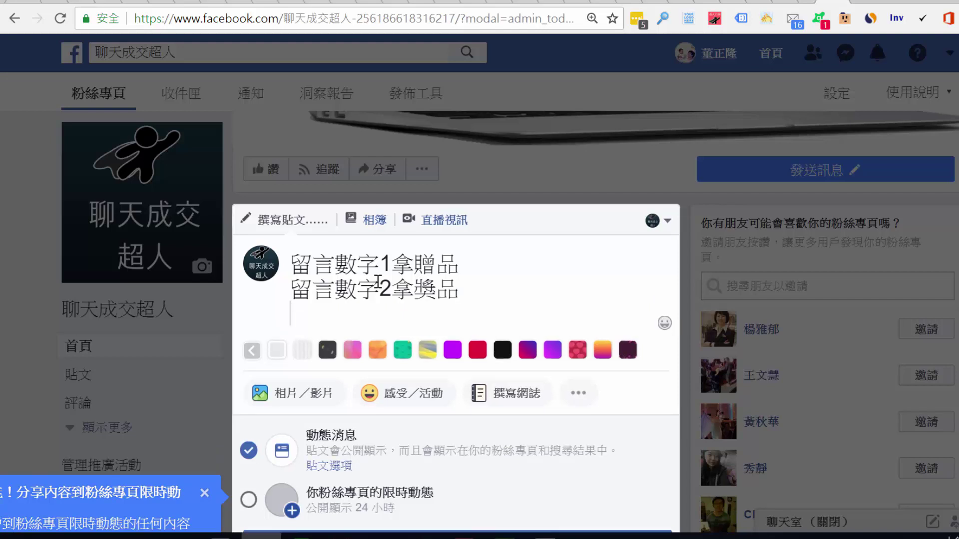
scroll(378, 281, down, 3)
click(437, 383)
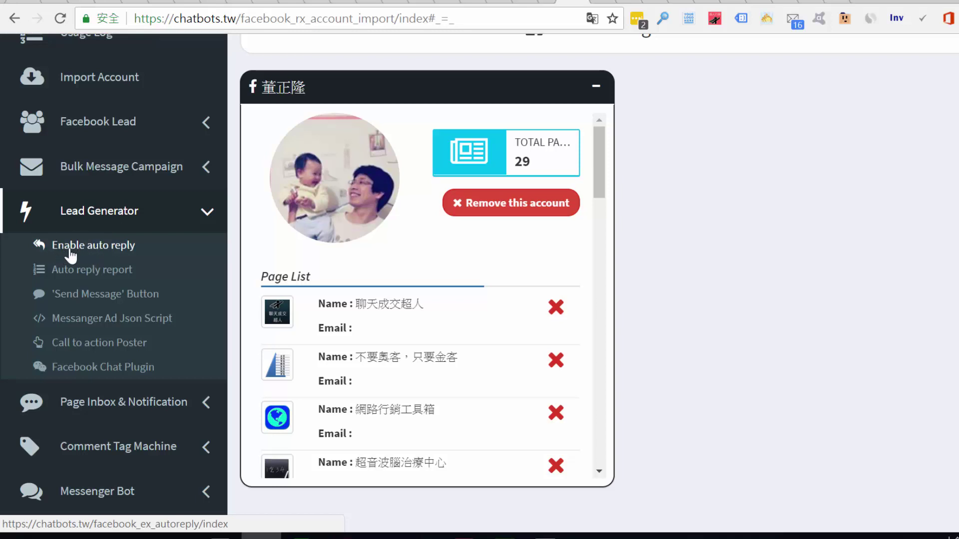
Step: Return to the chatbots.tw dashboard and open Lead Generator's Enable auto reply page list
click(107, 251)
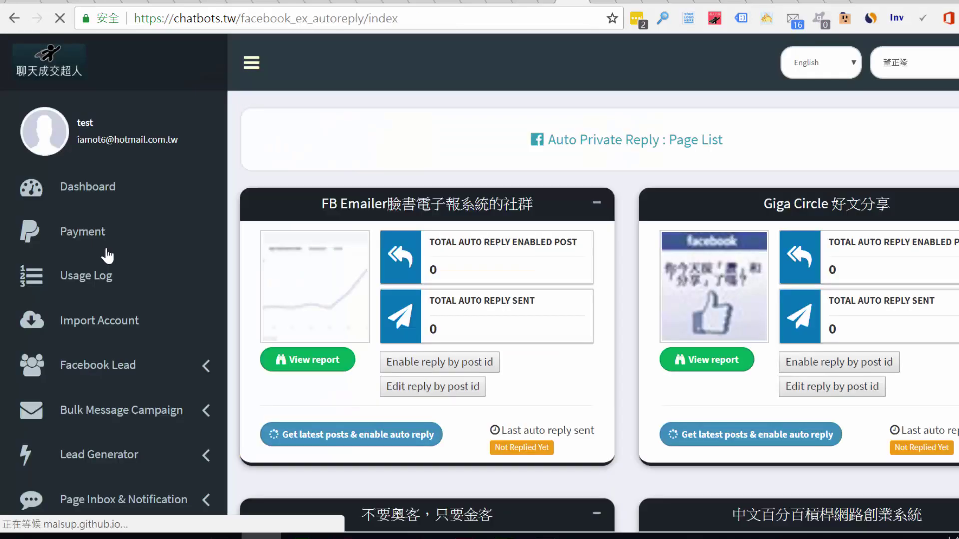
scroll(247, 262, down, 3)
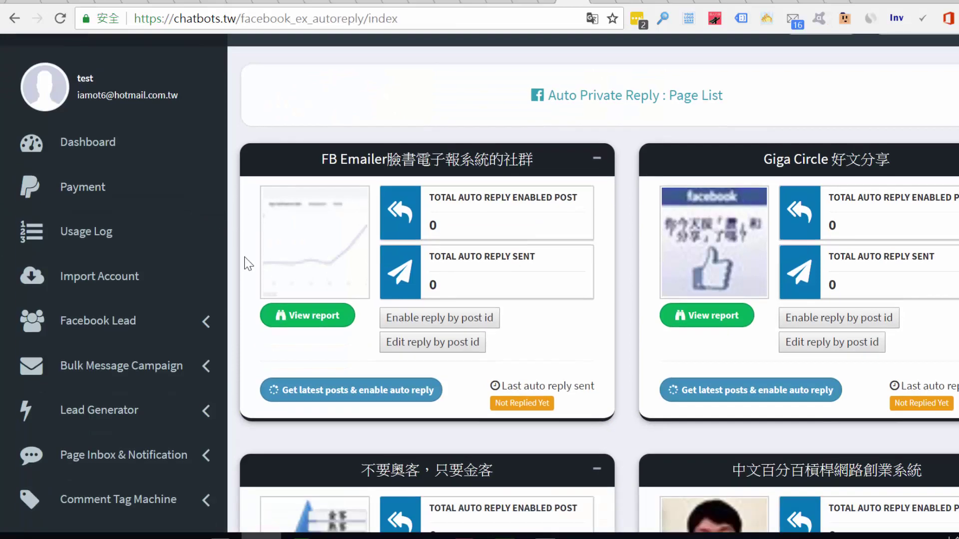
Step: Get the latest posts of the 聊天成交超人 page for enabling auto reply
scroll(357, 255, down, 18)
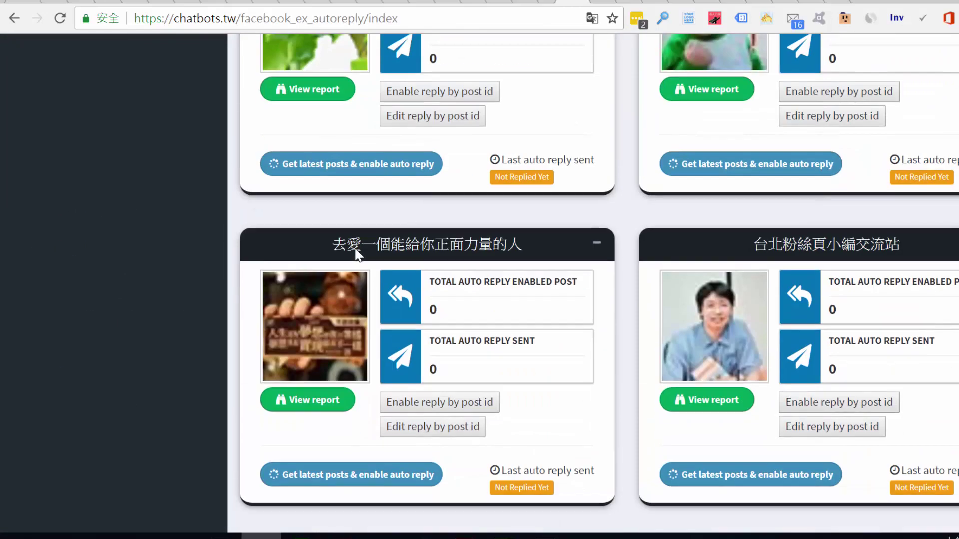
scroll(354, 248, down, 20)
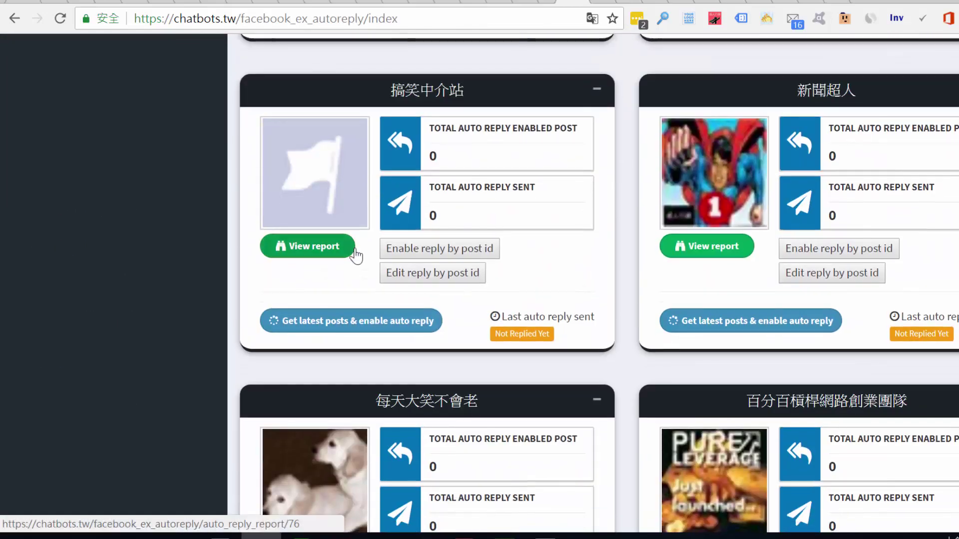
scroll(354, 250, down, 14)
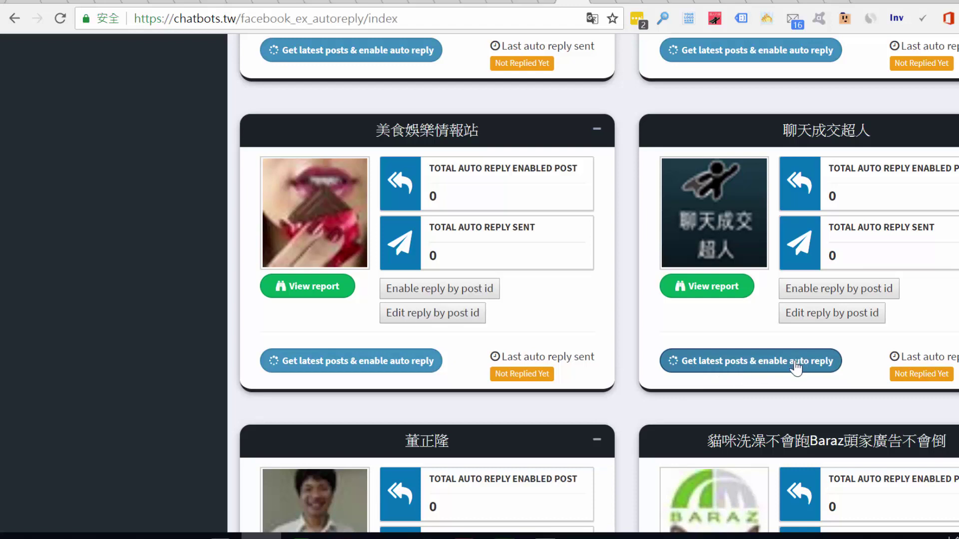
click(713, 363)
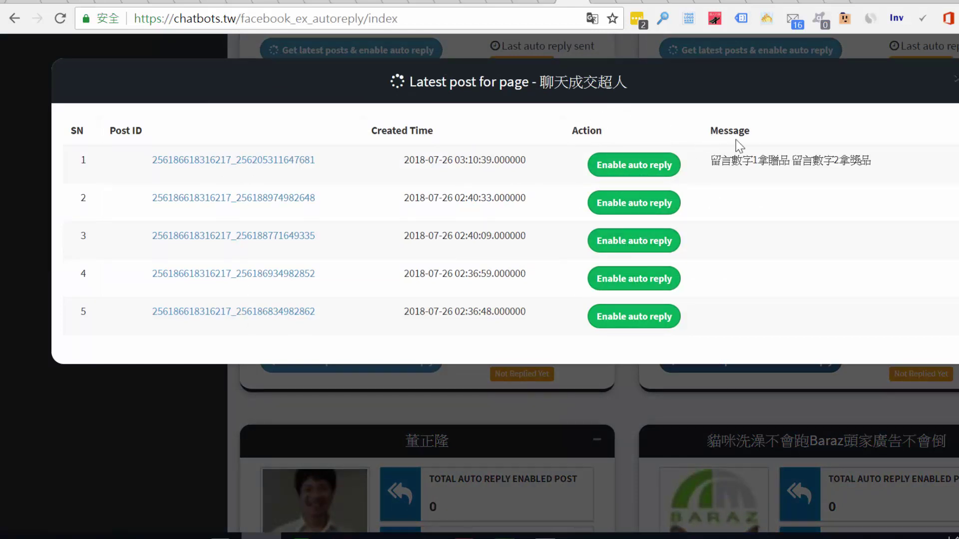
Step: Open the auto reply setup for the post with the message "留言數字1拿贈品 留言數字2拿獎品"
drag(714, 161, 907, 165)
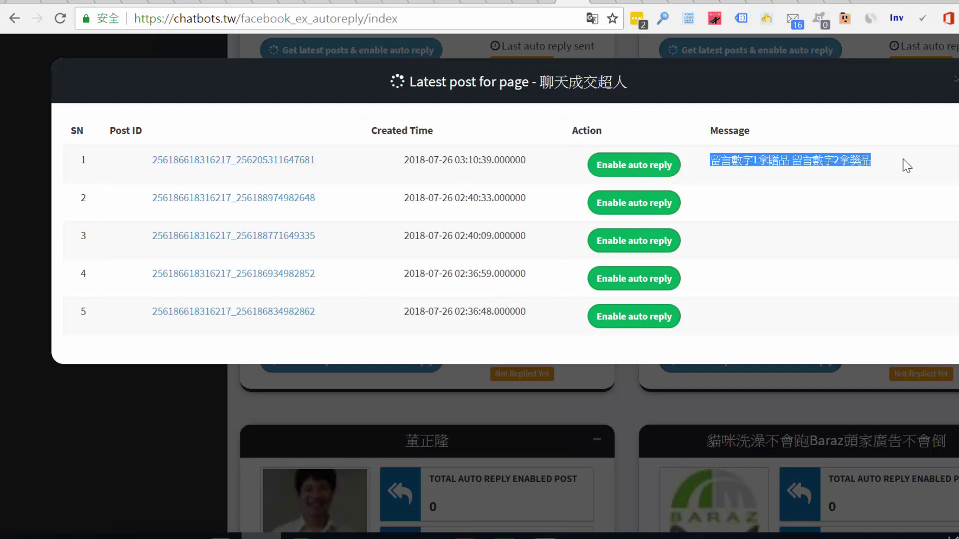
click(810, 172)
drag(712, 161, 914, 167)
click(769, 166)
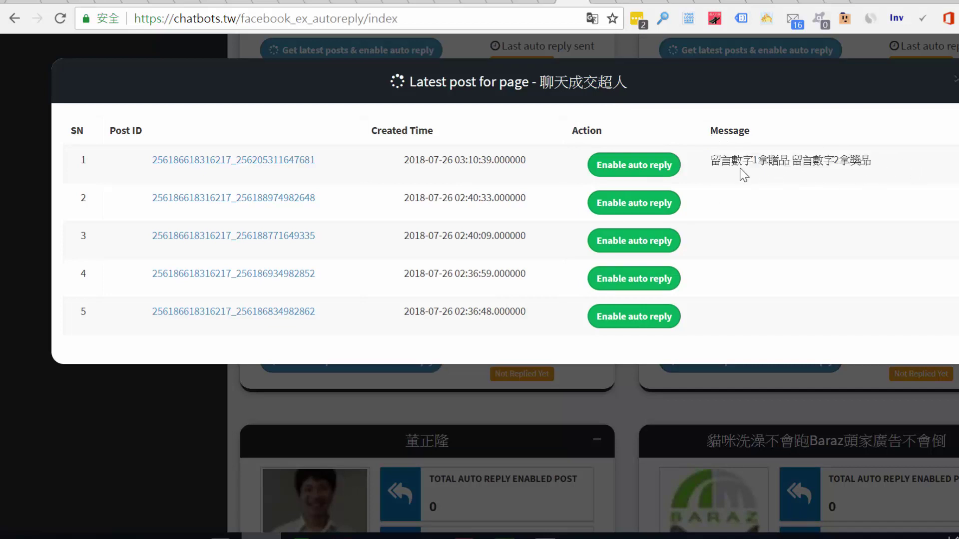
click(615, 170)
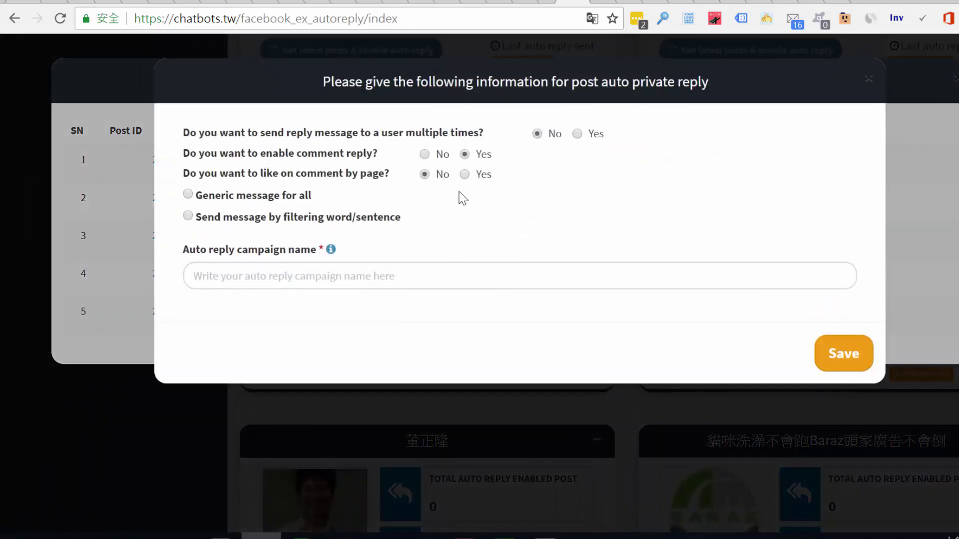
Step: Allow reply messages to be sent to a user multiple times and keep comment reply enabled
click(287, 278)
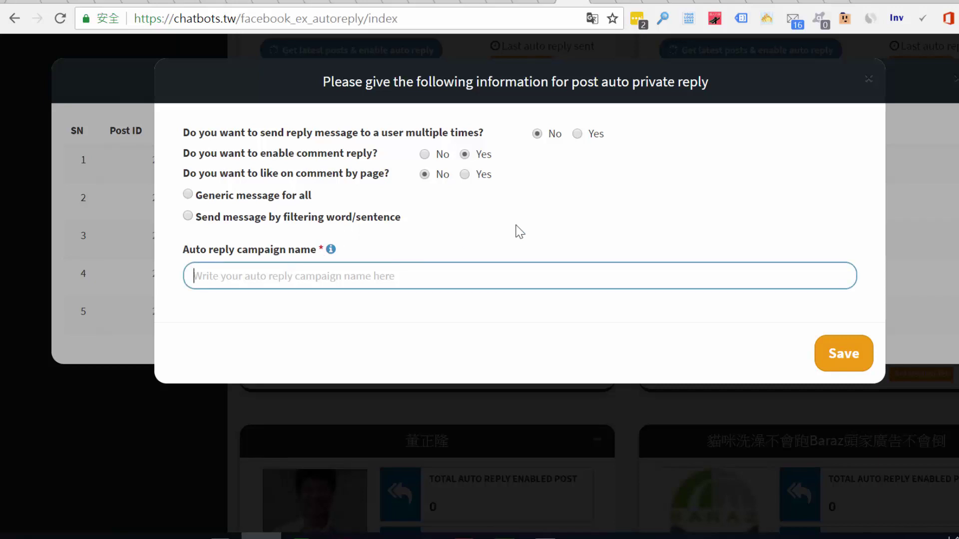
click(190, 143)
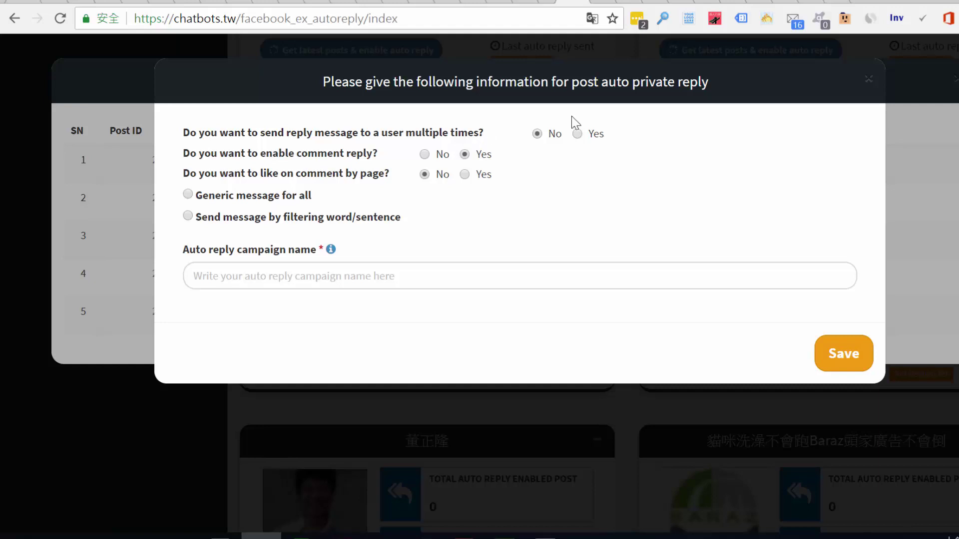
click(578, 133)
click(465, 153)
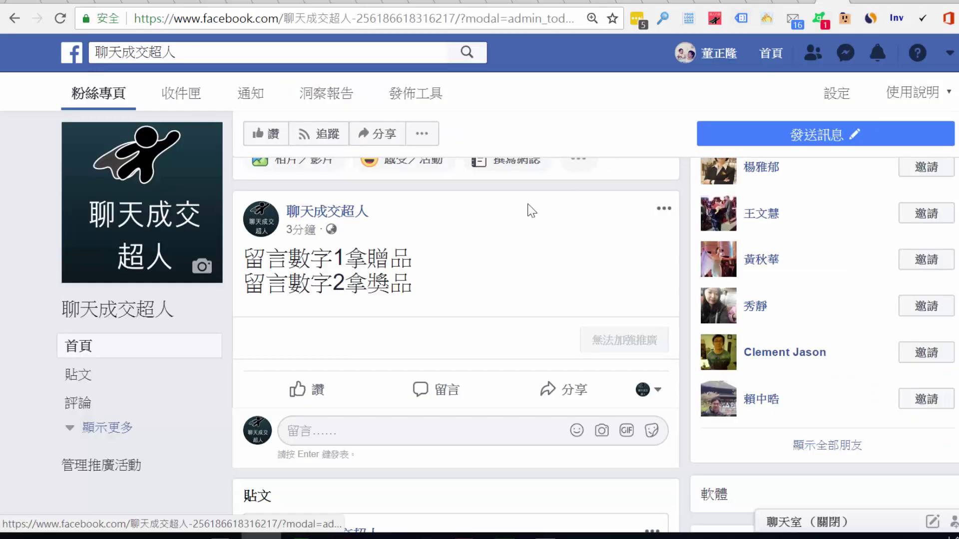
Step: Have the page like comments and choose to send messages by filtering word/sentence
scroll(505, 234, down, 2)
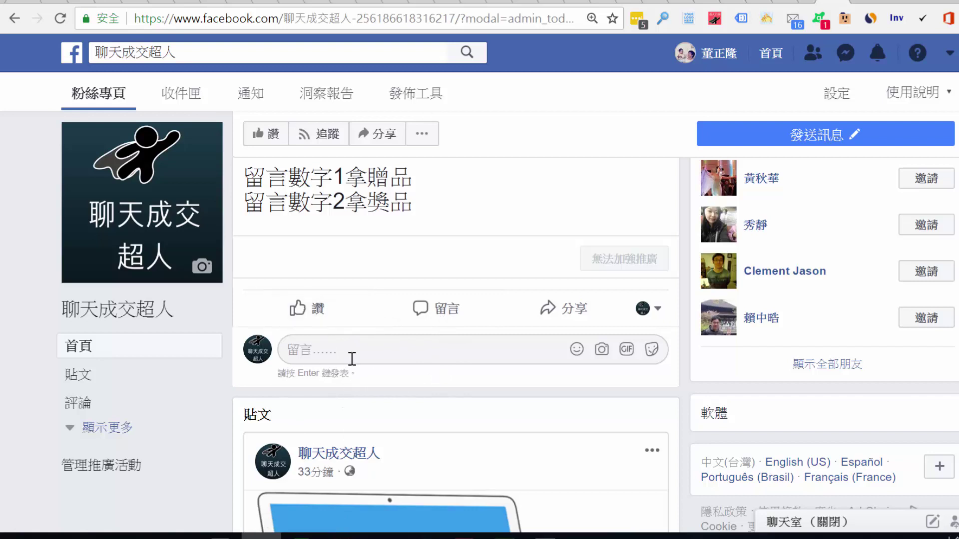
mouse_move(625, 259)
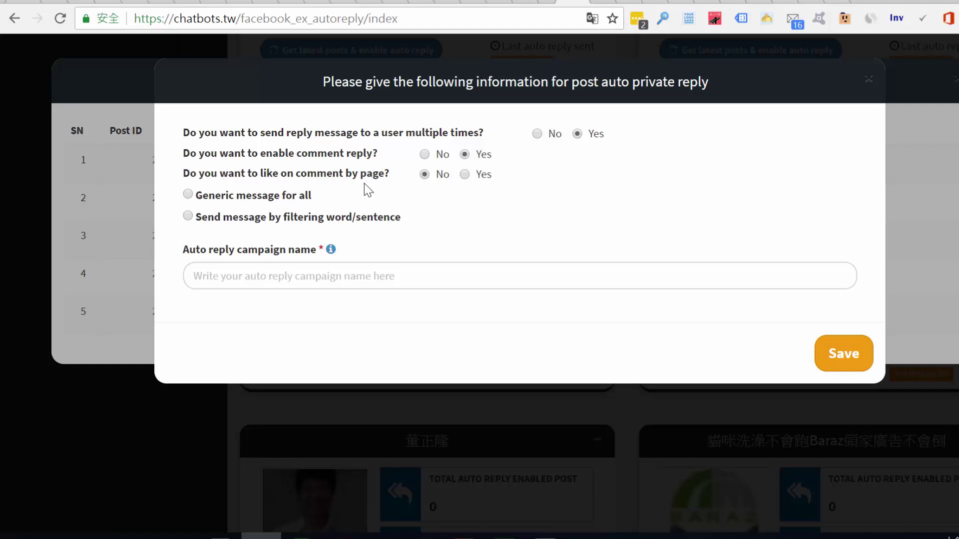
click(465, 175)
click(188, 215)
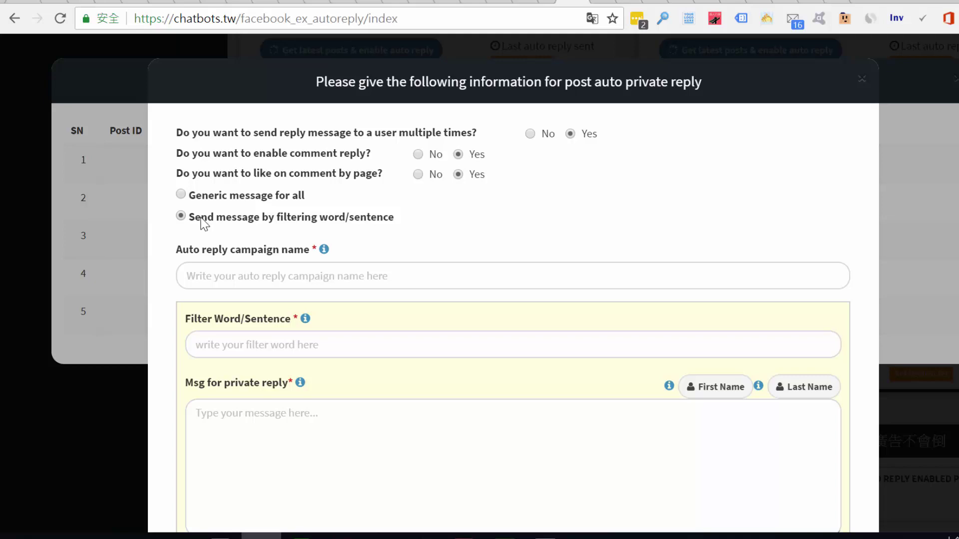
Step: Name the auto reply campaign 測試
click(187, 274)
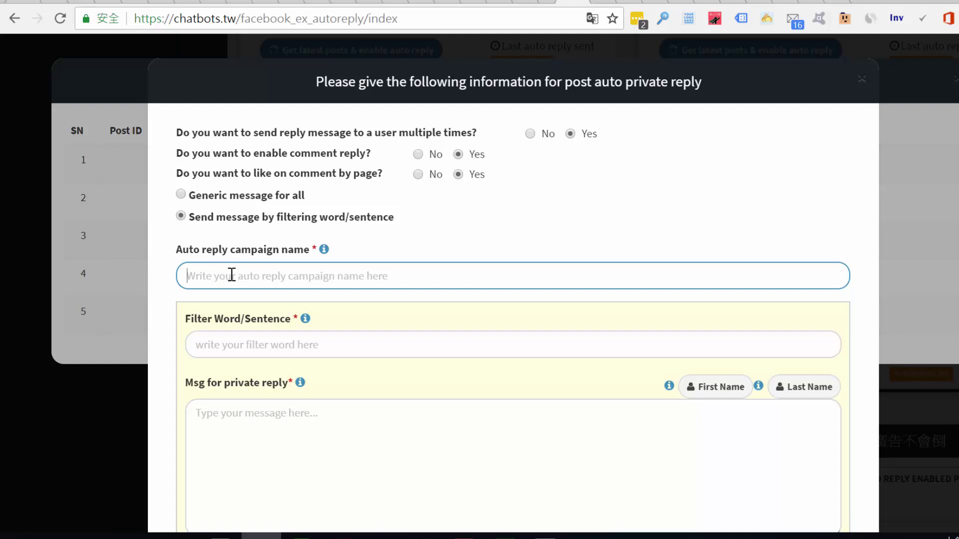
text(ㄘ測試)
key(Return)
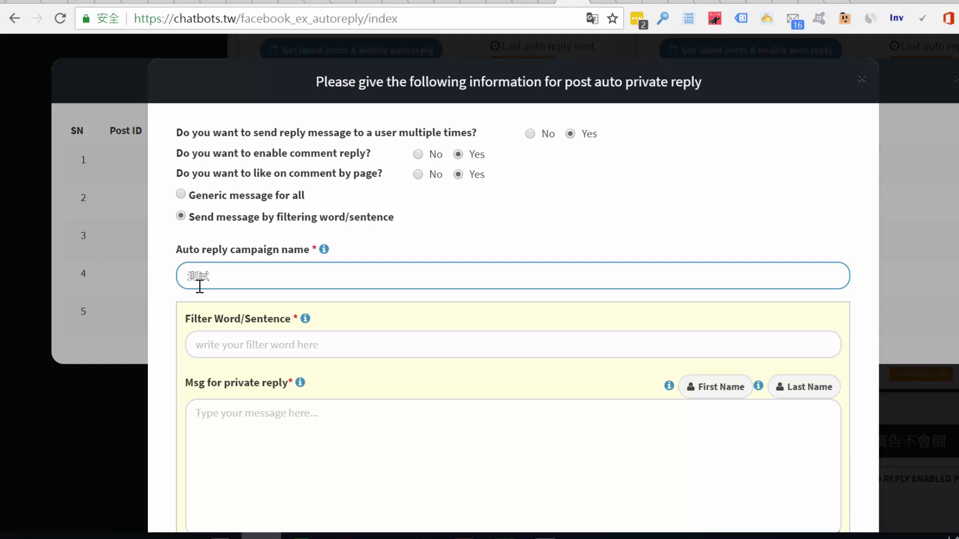
double_click(180, 278)
click(156, 292)
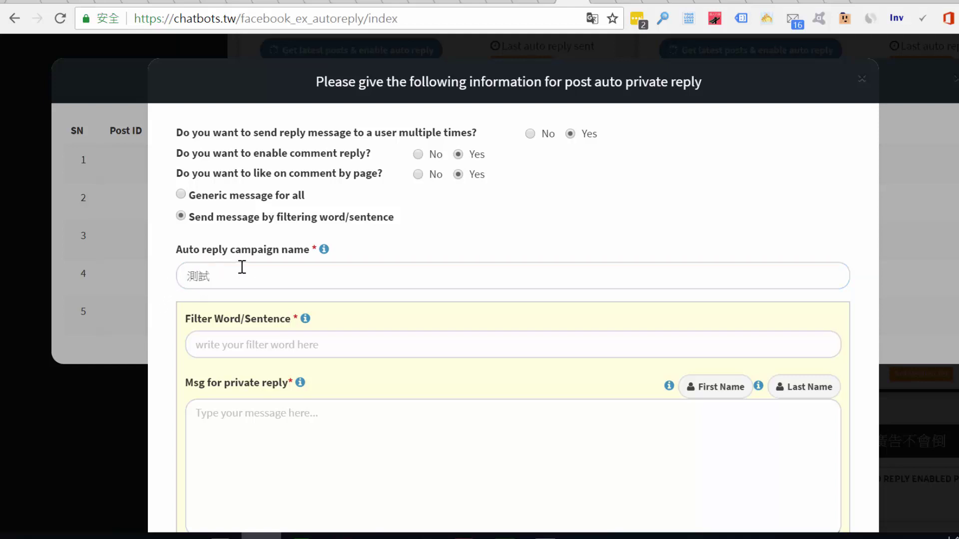
scroll(231, 189, down, 2)
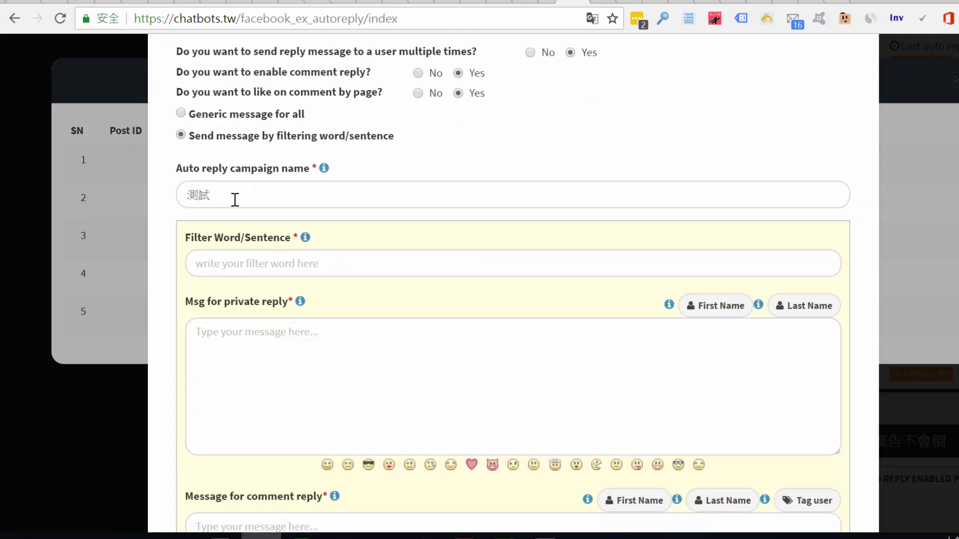
click(188, 198)
click(165, 215)
scroll(171, 240, down, 2)
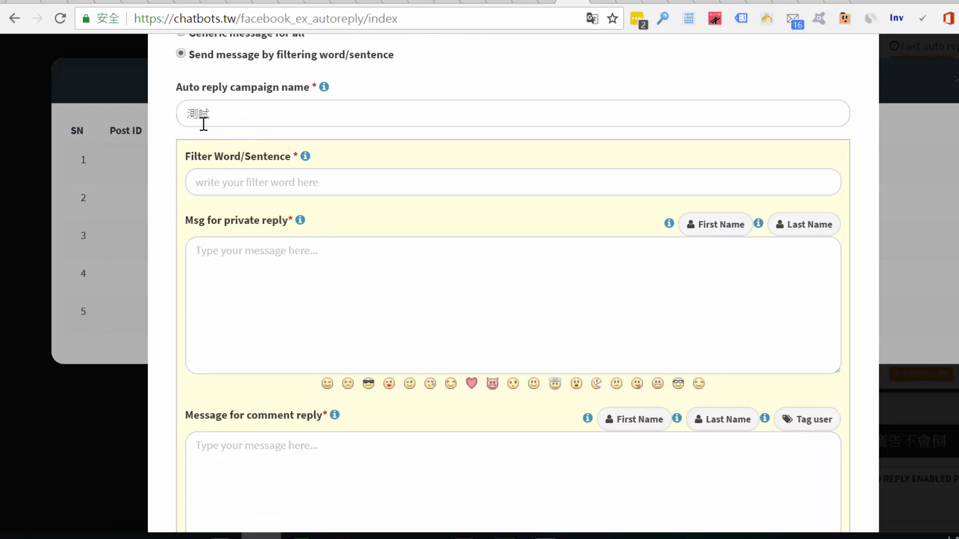
Step: Set the filter word to 1 and enter "這是私訊內容" as its private reply message
click(223, 178)
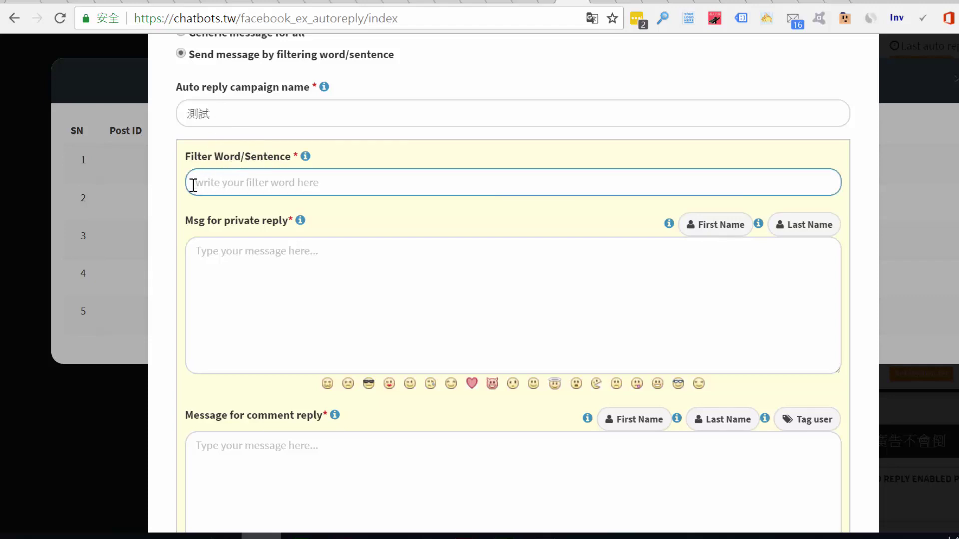
text(1)
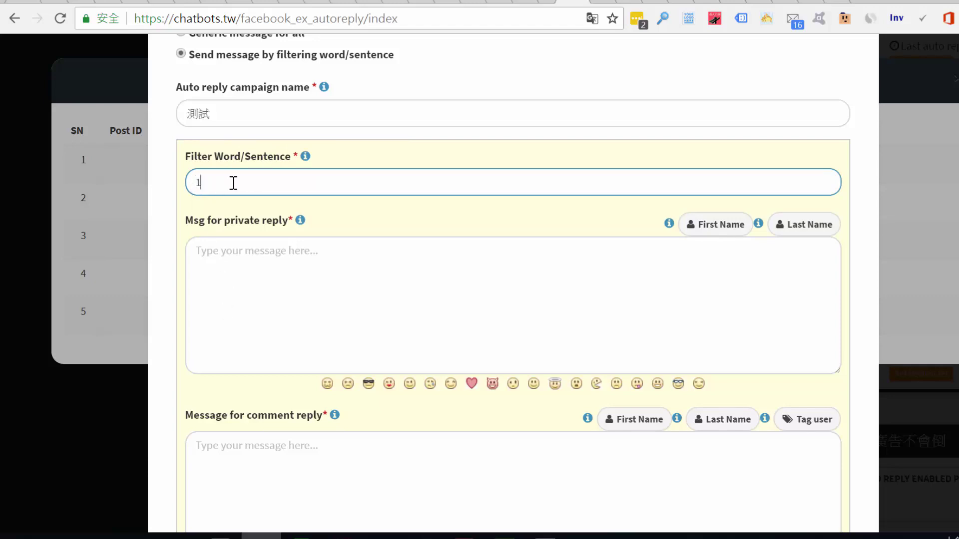
click(227, 274)
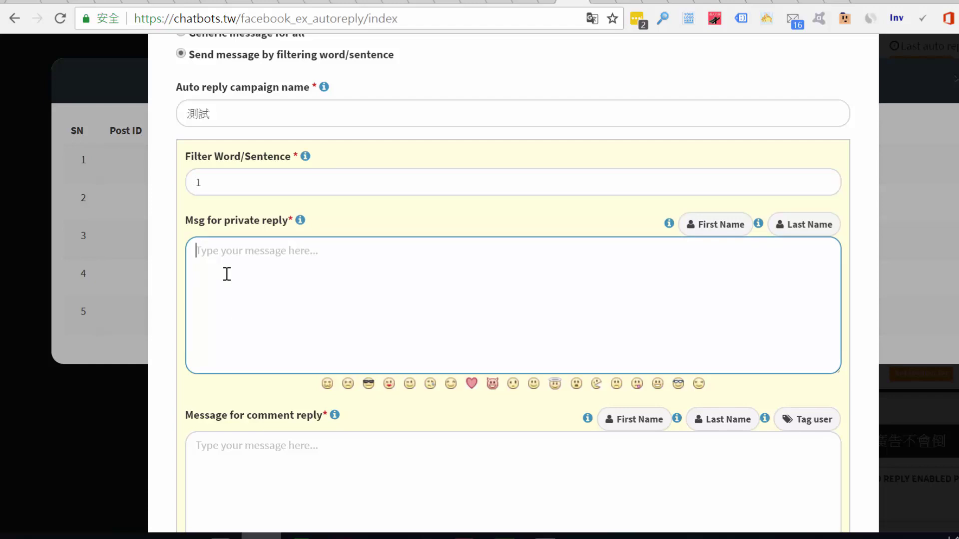
scroll(227, 274, down, 1)
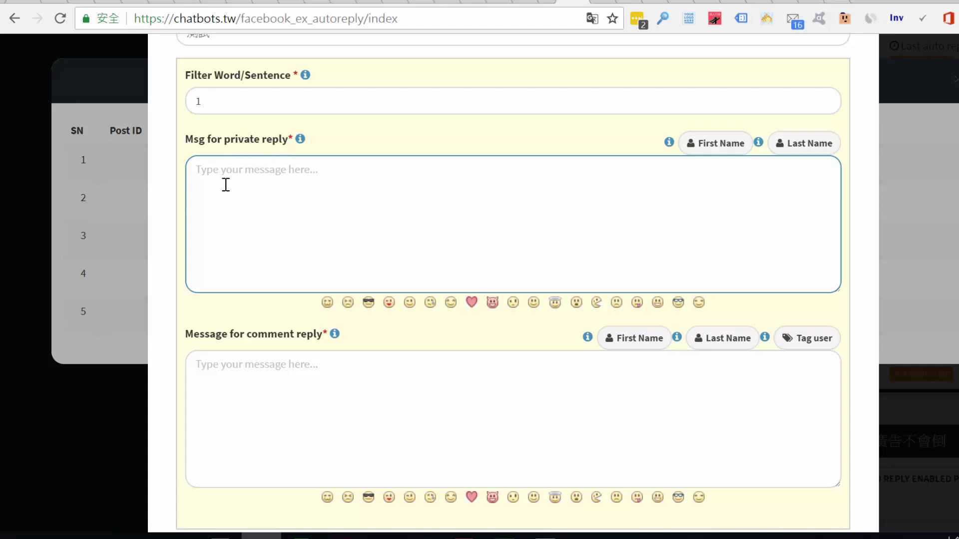
scroll(220, 200, up, 1)
scroll(230, 225, up, 2)
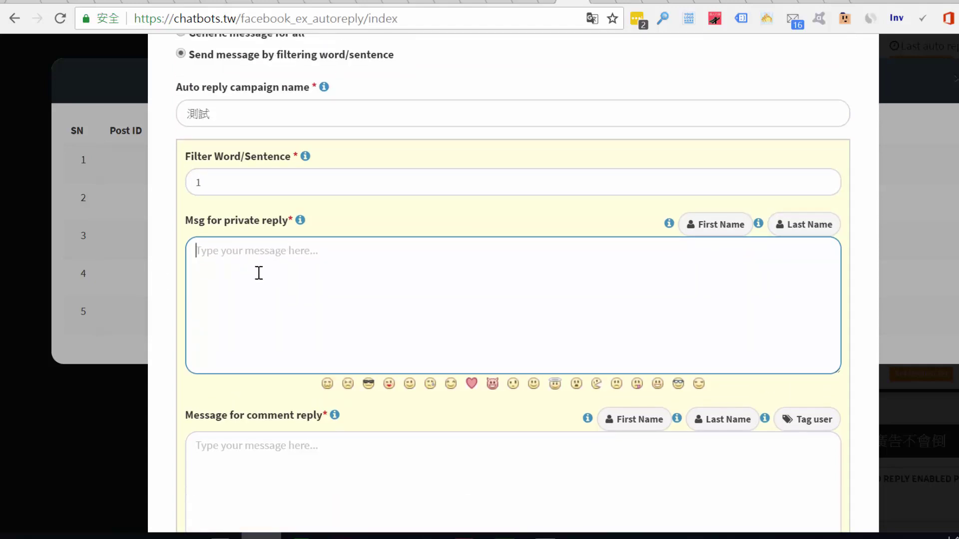
scroll(257, 272, down, 4)
scroll(259, 240, up, 2)
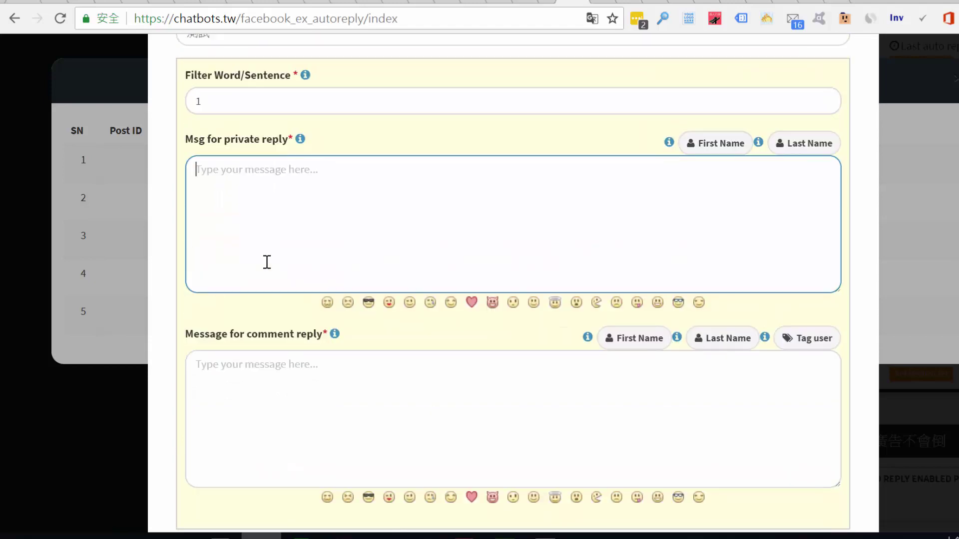
text(這是)
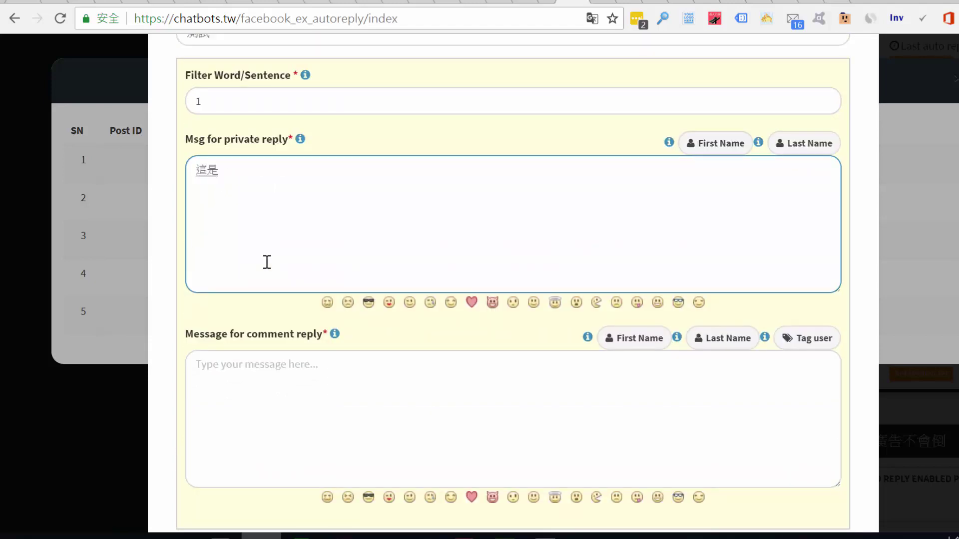
text(私訊內容)
key(Return)
Step: Add "你留言1" at the beginning of the private reply message
key(Left)
key(Left)
text(你留言)
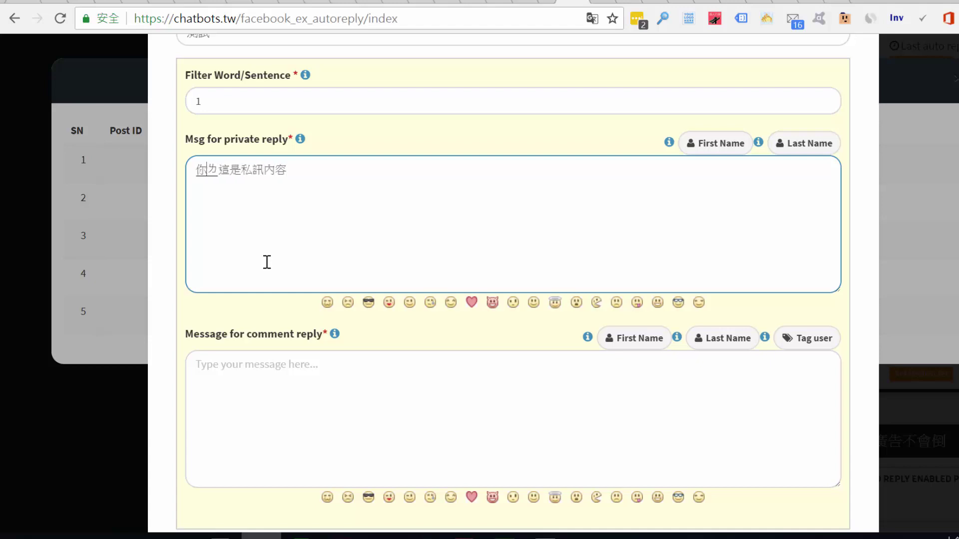
key(Return)
text(1)
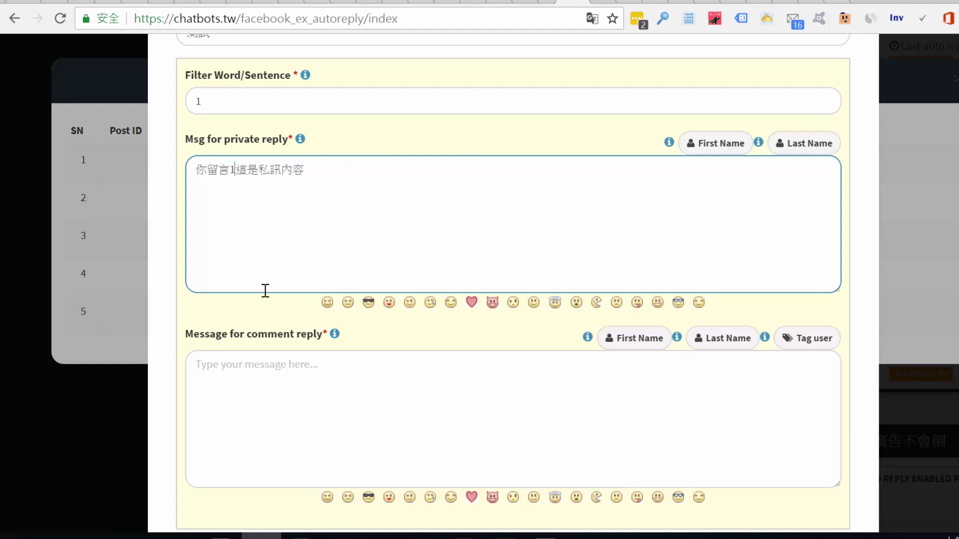
Step: Write "感謝留言，已經私訊給你了。" as the comment reply message for filter word 1
click(249, 400)
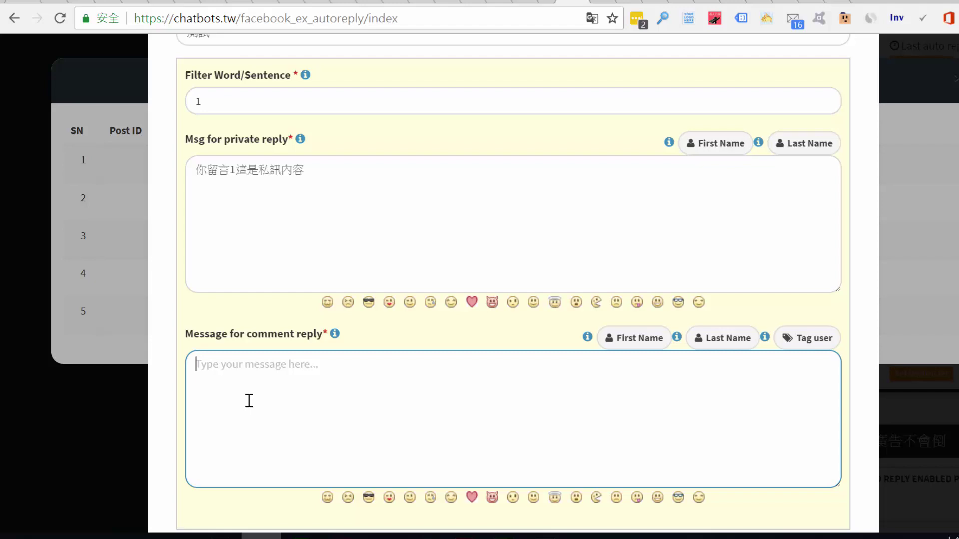
text(感謝留言ㄝ)
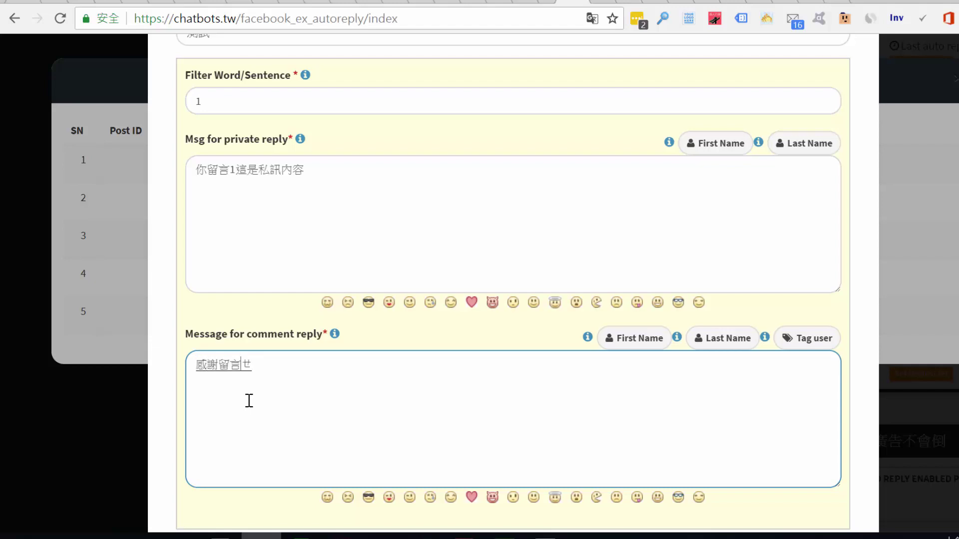
key(BackSpace)
text(，)
text(已經寄到你ㄉㄜ)
text(7)
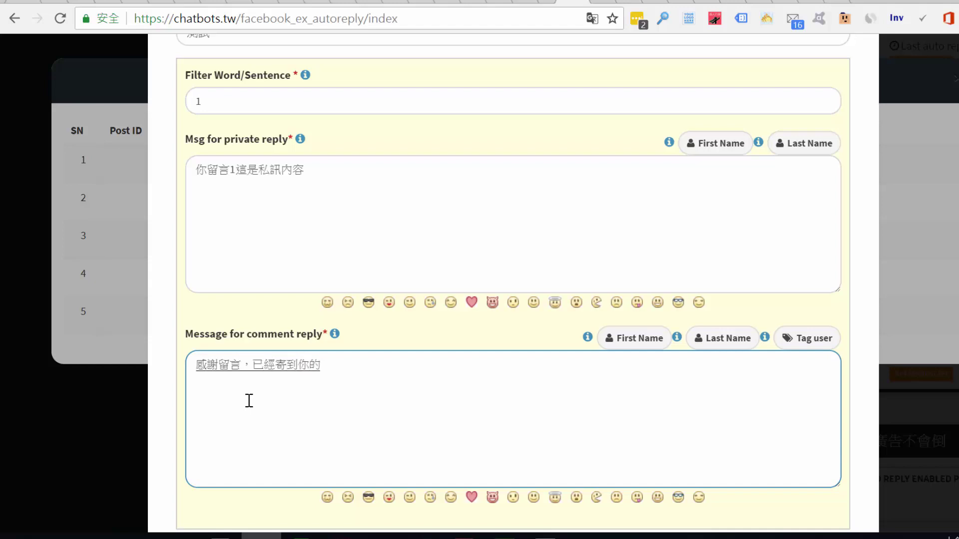
key(BackSpace)
key(BackSpace)
key(BackSpace)
key(BackSpace)
text(私訊ㄍ)
text(給你了)
text(。)
key(Return)
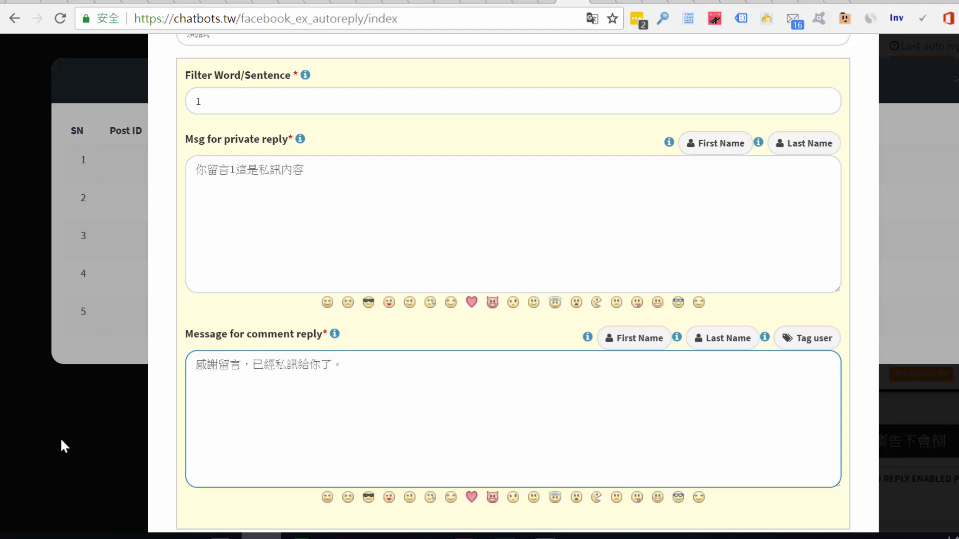
Step: Insert the commenter's first name placeholder followed by "：" at the start of the private reply message
click(199, 167)
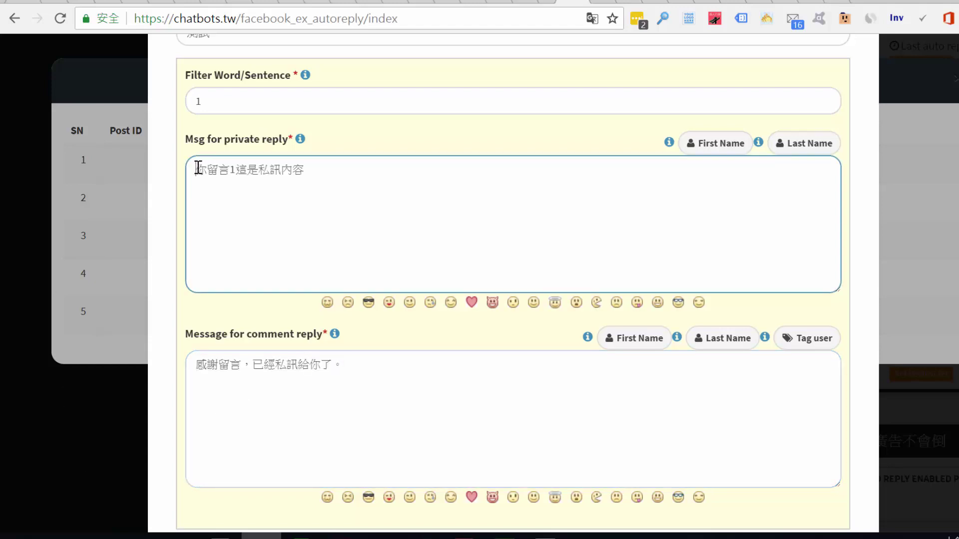
click(714, 145)
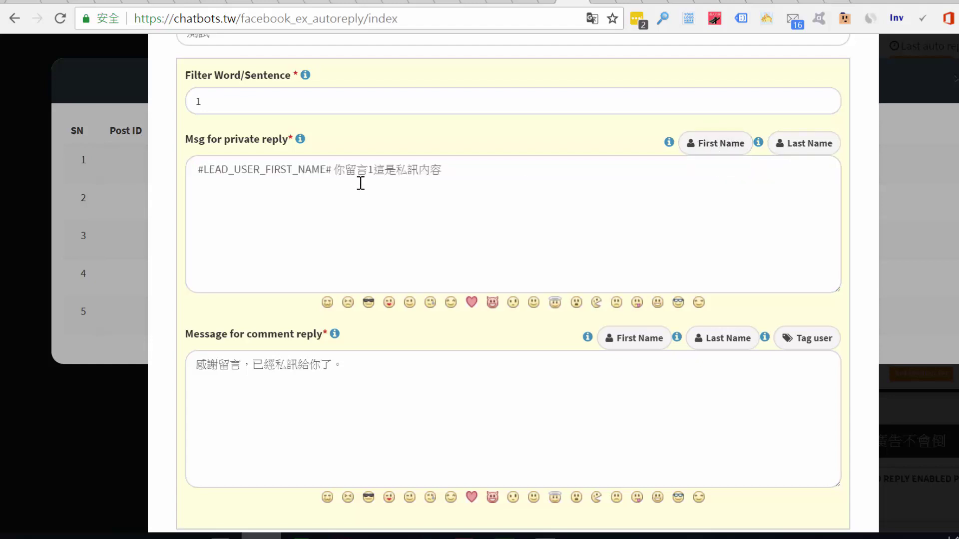
click(337, 168)
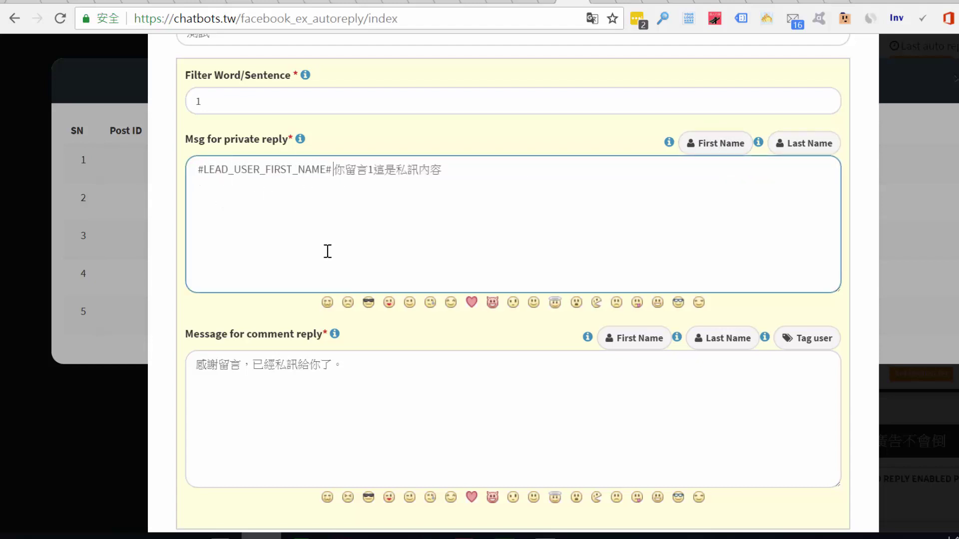
text(：)
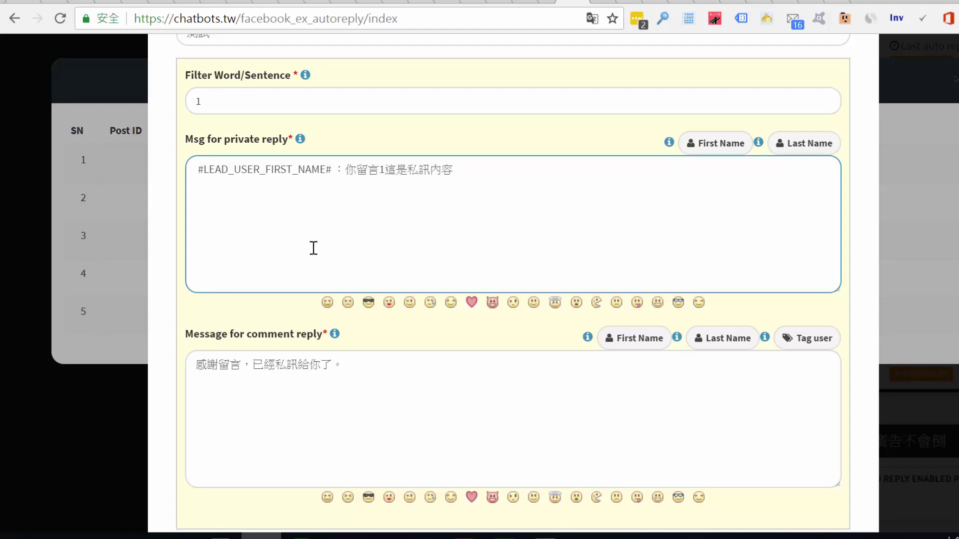
drag(333, 170, 193, 175)
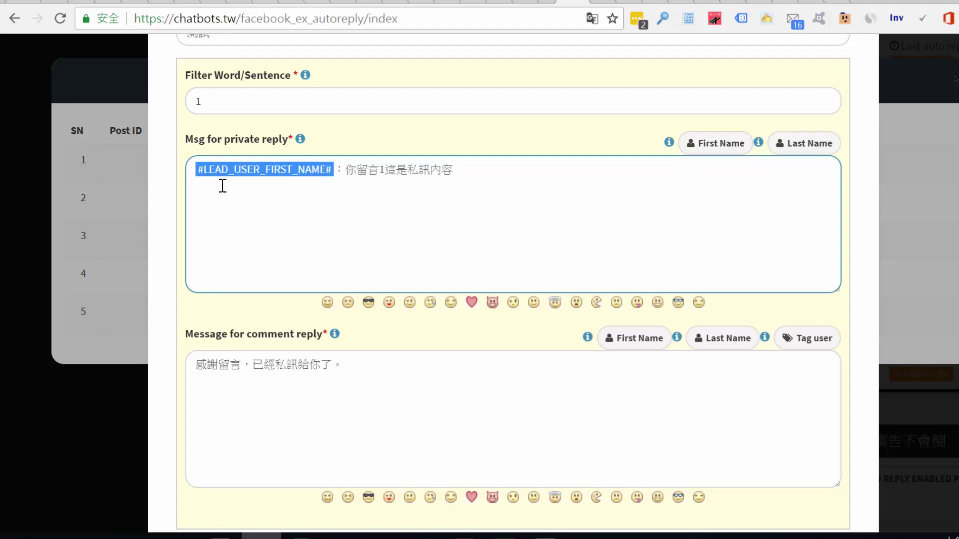
click(235, 172)
drag(327, 170, 172, 176)
click(261, 185)
Step: Insert the tag-user placeholder followed by "：" at the start of the comment reply message for filter word 1
click(194, 370)
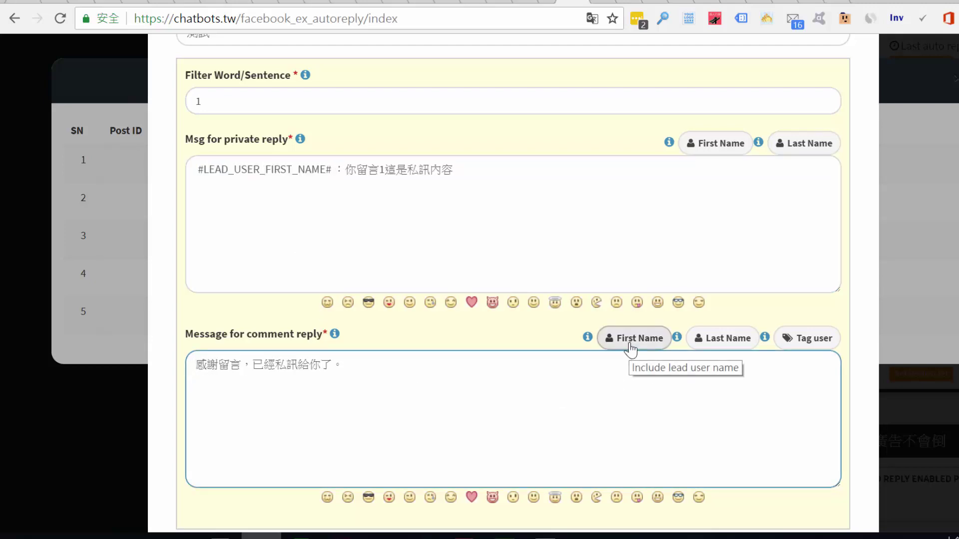
scroll(635, 343, down, 1)
scroll(636, 348, down, 1)
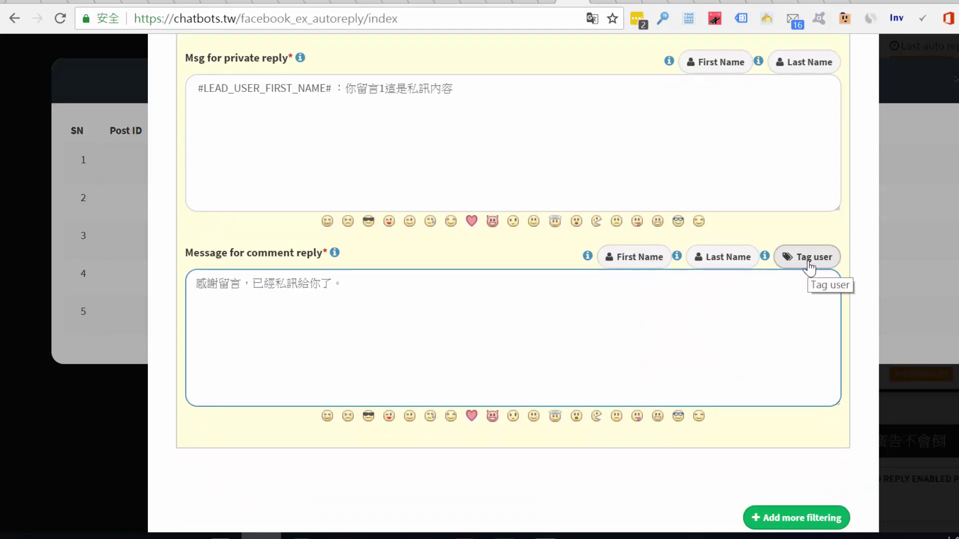
click(809, 264)
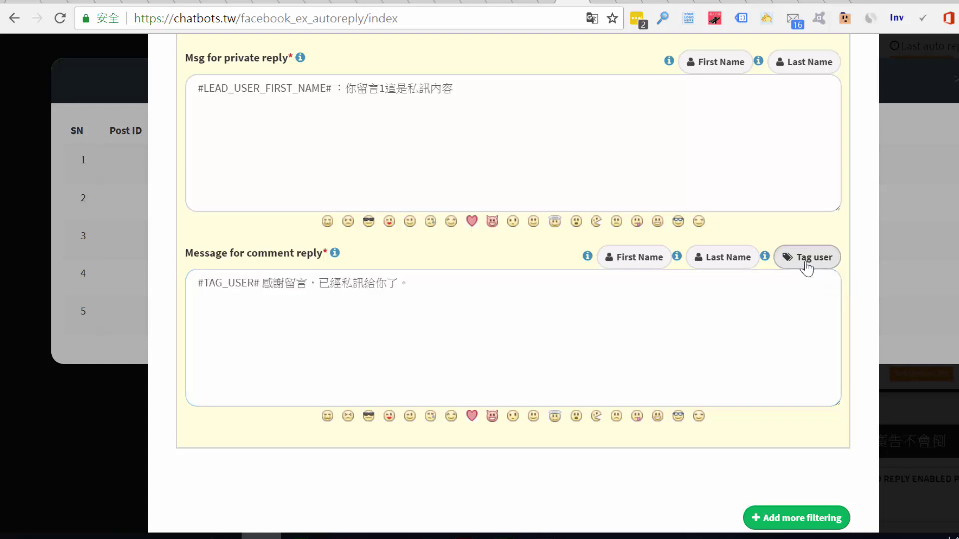
click(262, 283)
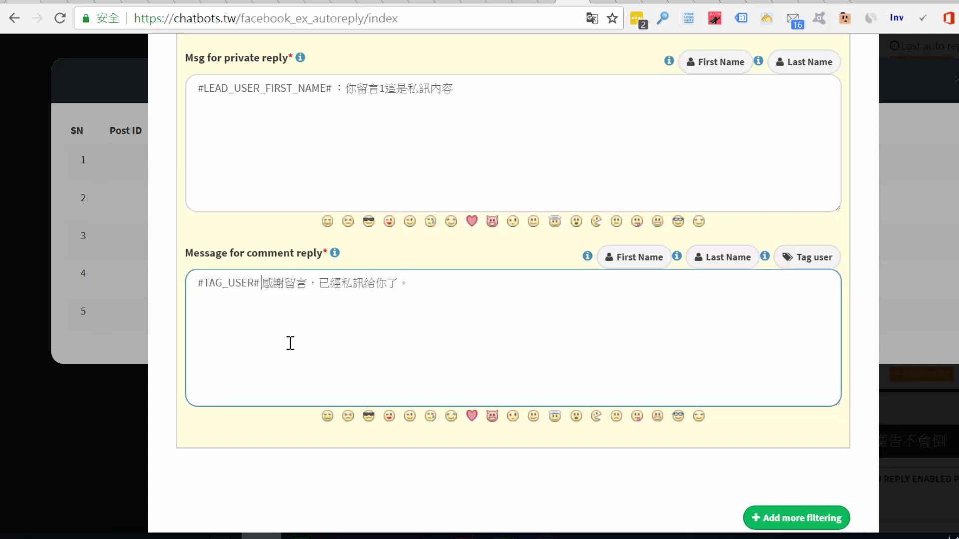
text(：)
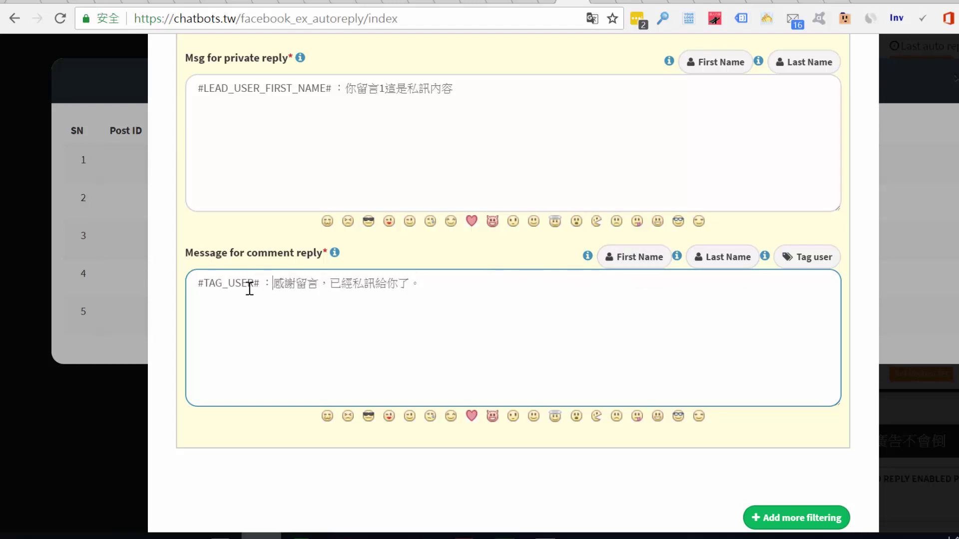
Step: Add the winking emoticon ";)" at the end of the comment reply message for filter word 1
scroll(258, 325, down, 2)
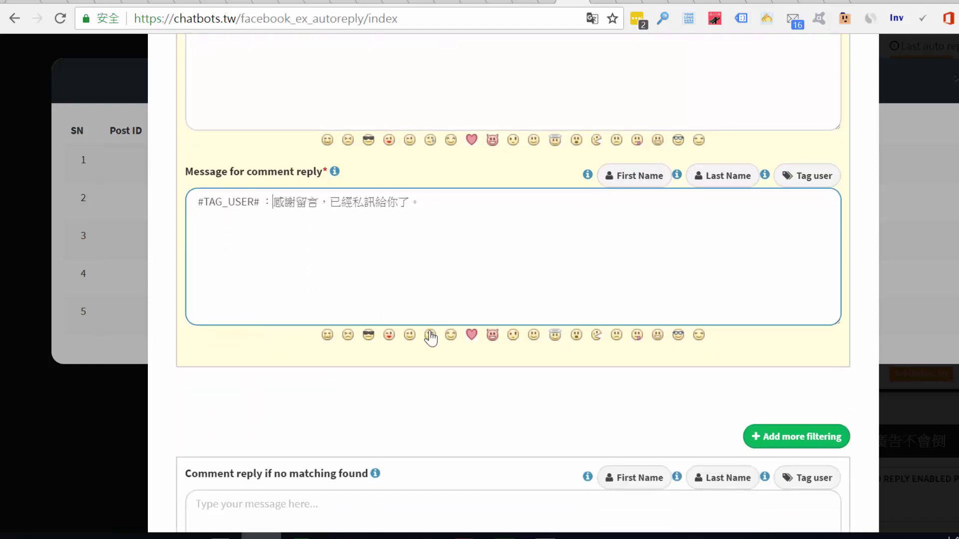
click(433, 206)
click(410, 335)
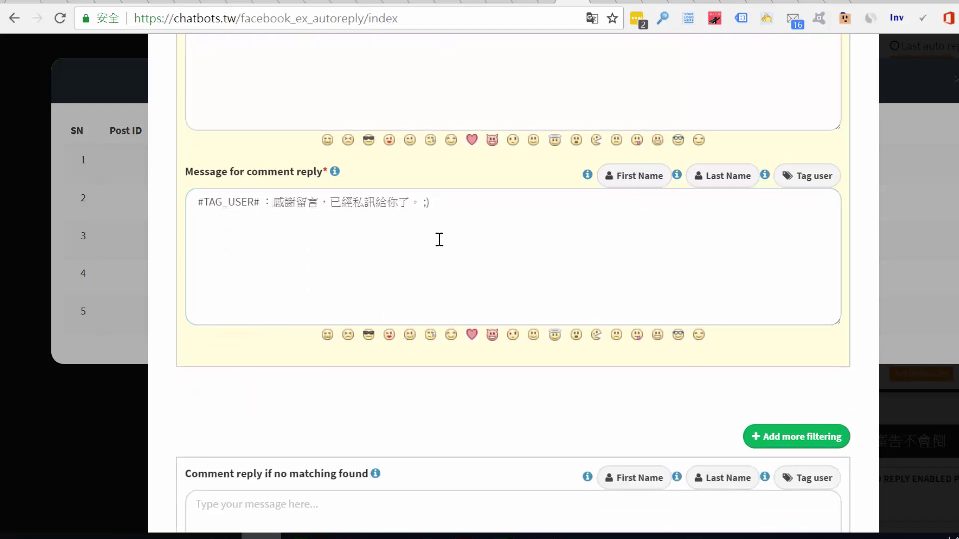
Step: Add the "^_^" emoticon at the end of the private reply message for filter word 1, leaving none in the comment reply
scroll(456, 193, up, 3)
click(471, 178)
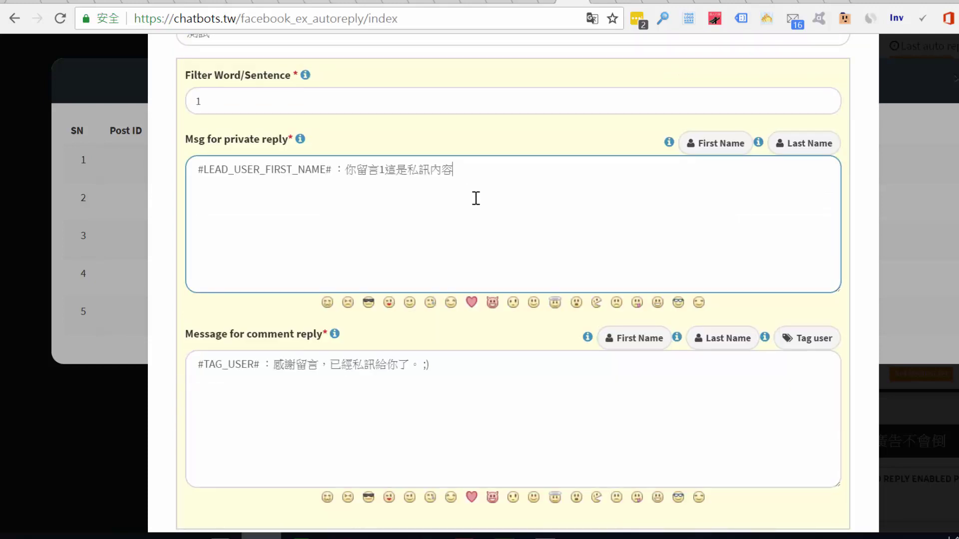
click(451, 498)
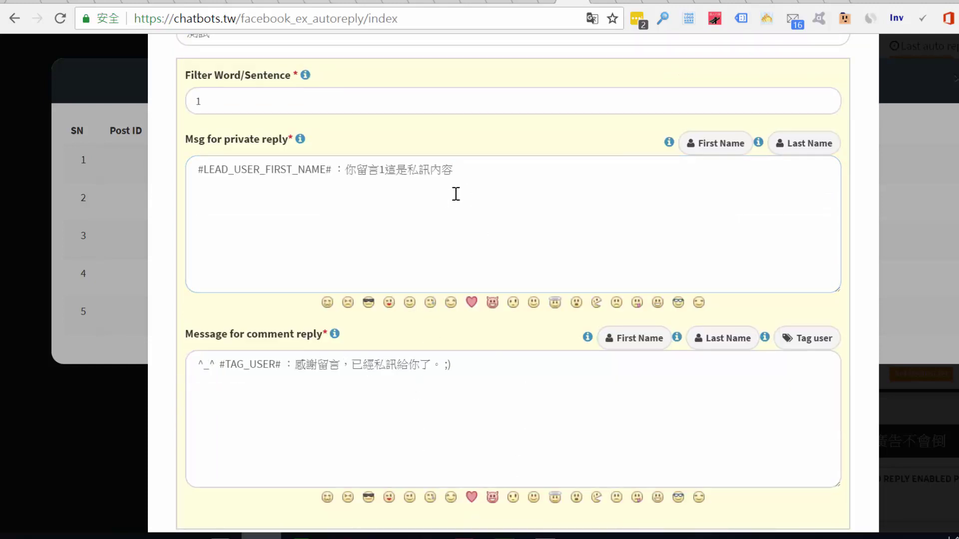
drag(217, 364, 158, 379)
key(ctrl+x)
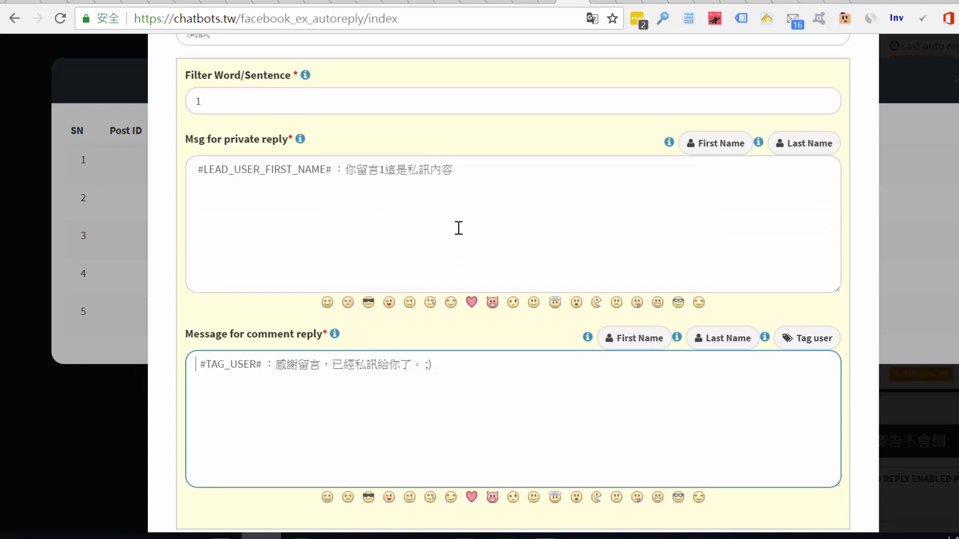
click(475, 170)
key(ctrl+v)
Step: Add a second filtering block and set its filter word to 2
scroll(465, 280, down, 2)
scroll(442, 301, down, 6)
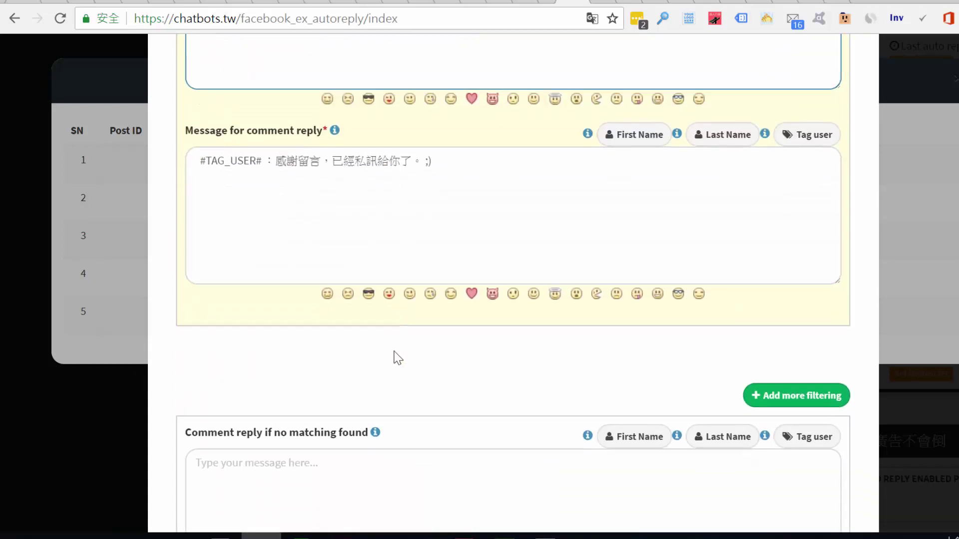
scroll(262, 344, up, 8)
scroll(294, 270, up, 4)
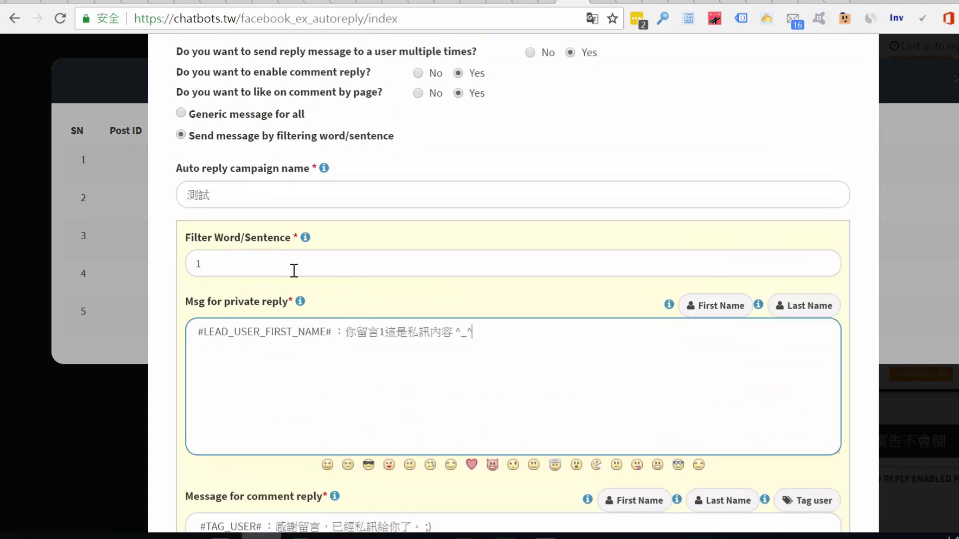
scroll(194, 381, down, 10)
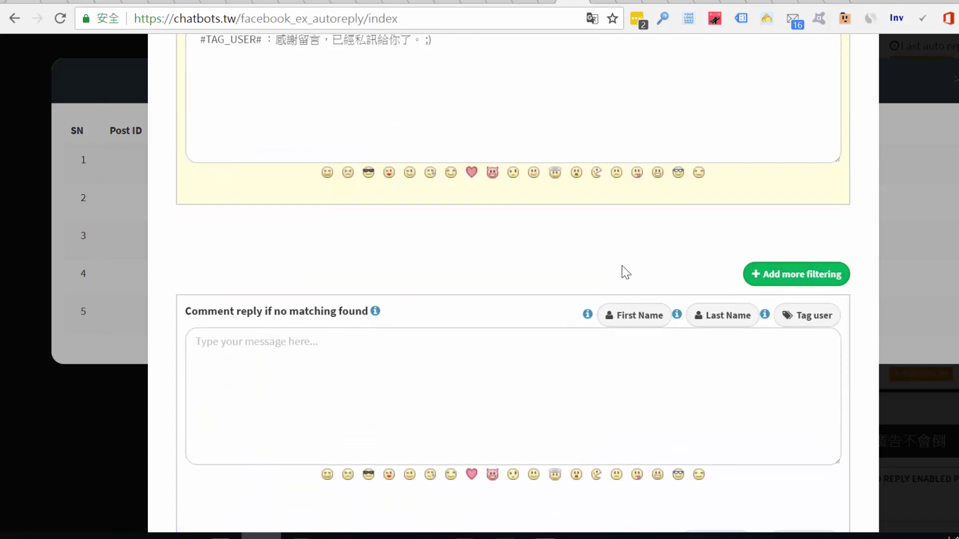
scroll(493, 262, up, 5)
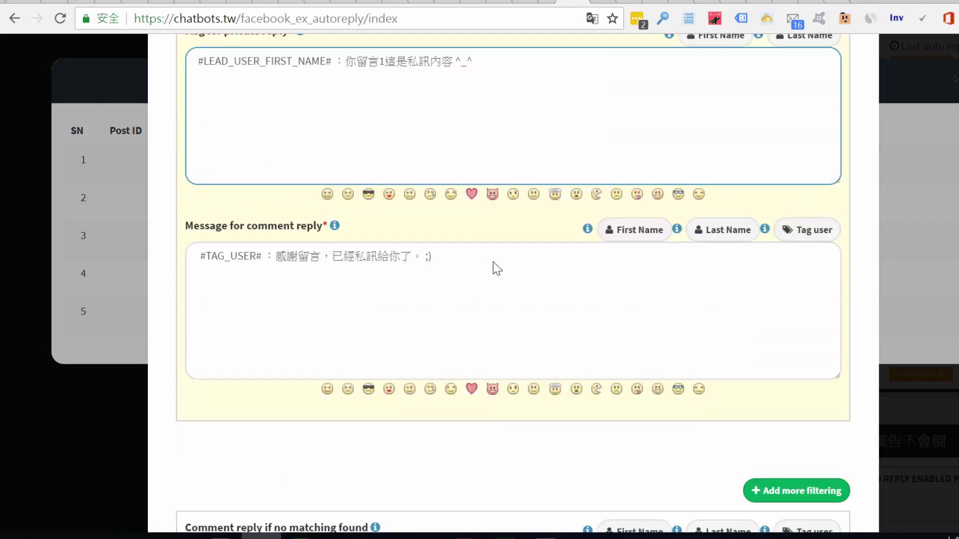
scroll(493, 262, down, 5)
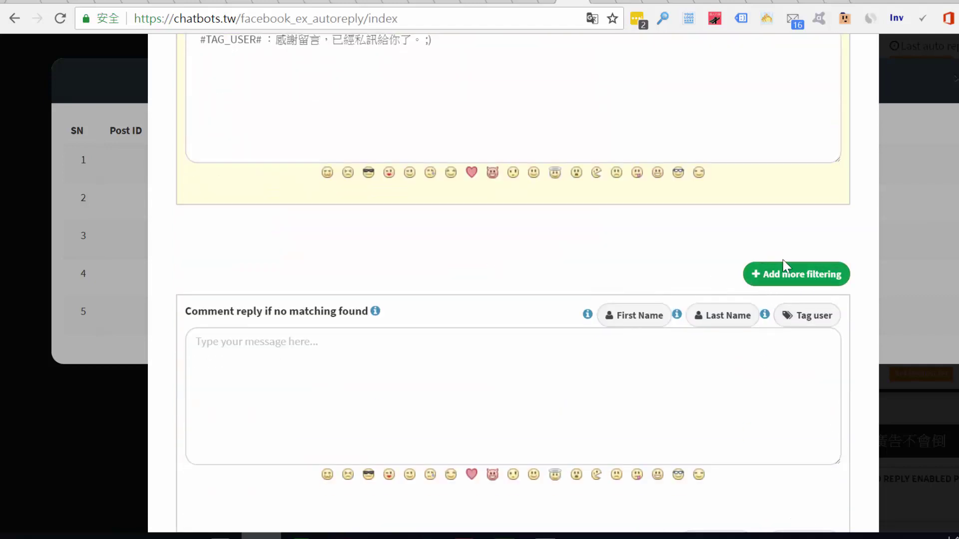
click(771, 276)
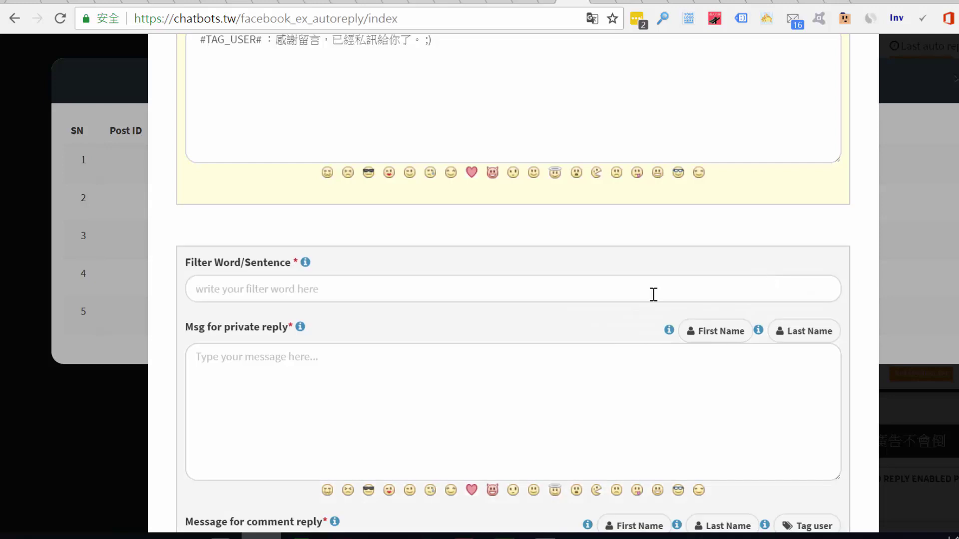
click(237, 291)
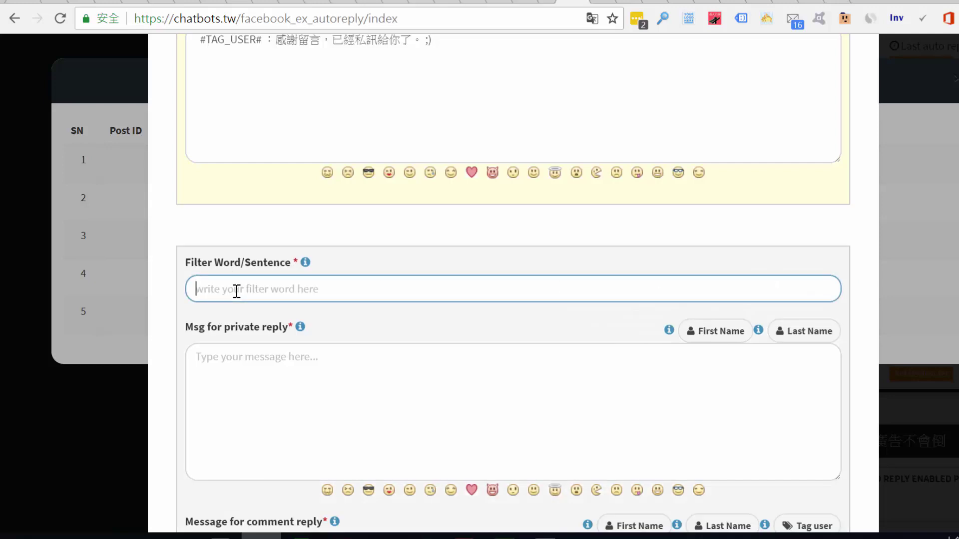
text(2)
Step: Copy the private reply message of filter word 1 into the filter word 2 block and change its number to 2
scroll(236, 293, up, 6)
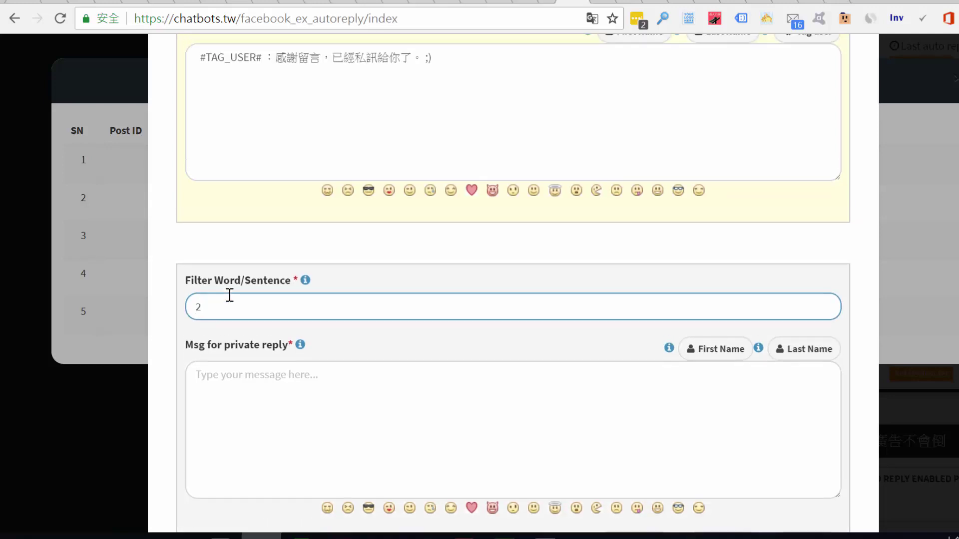
drag(505, 173, 167, 161)
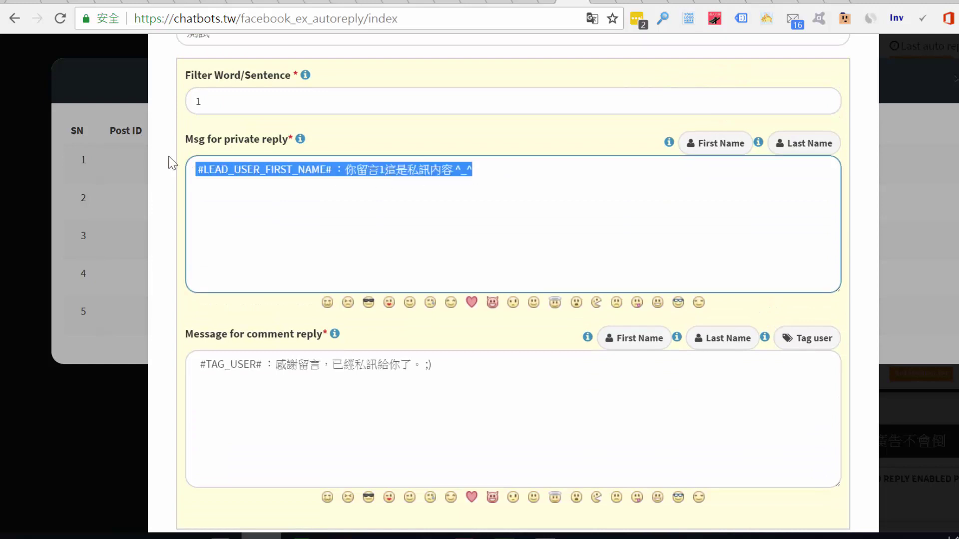
scroll(249, 294, down, 1)
scroll(249, 294, down, 4)
click(257, 377)
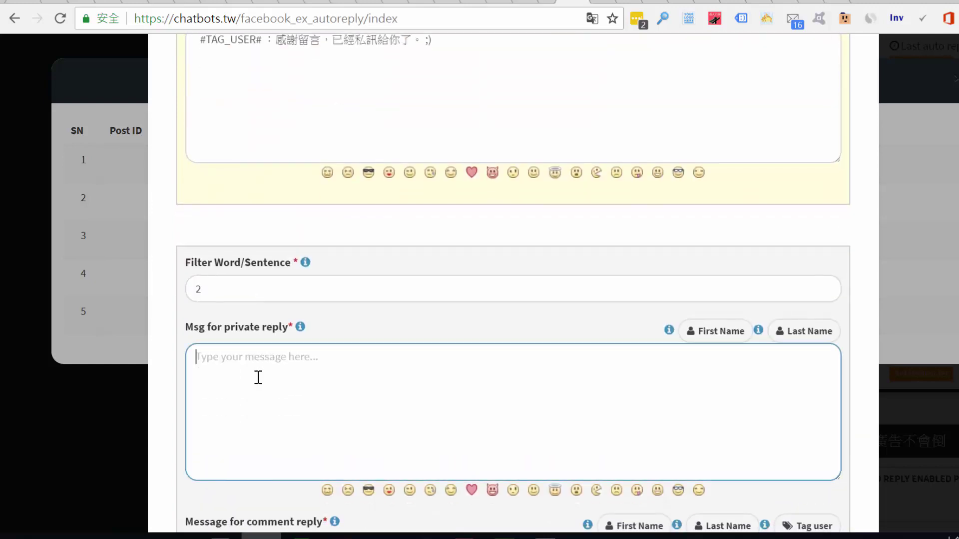
key(ctrl+v)
key(BackSpace)
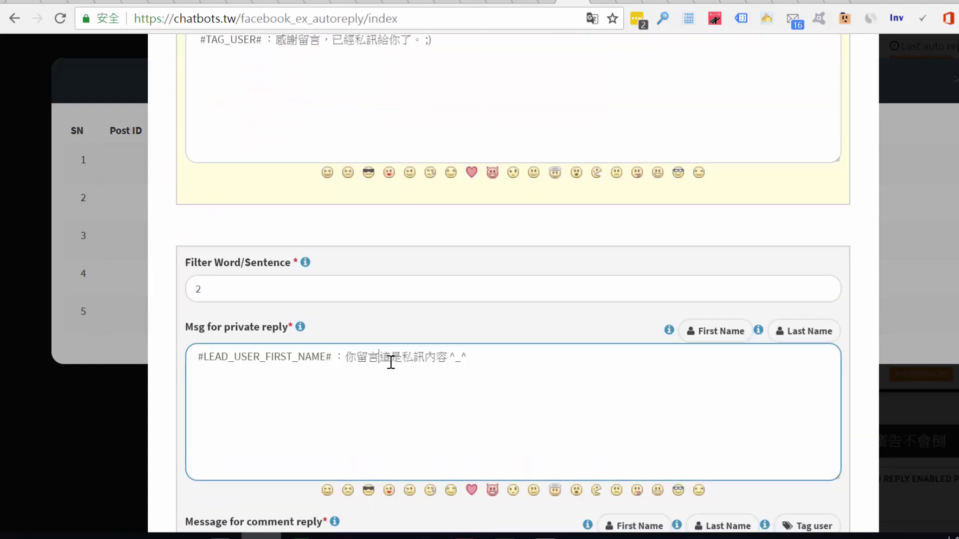
text(2)
Step: Copy the comment reply message of filter word 1 into the comment reply field for filter word 2
scroll(282, 311, up, 3)
drag(493, 199, 130, 232)
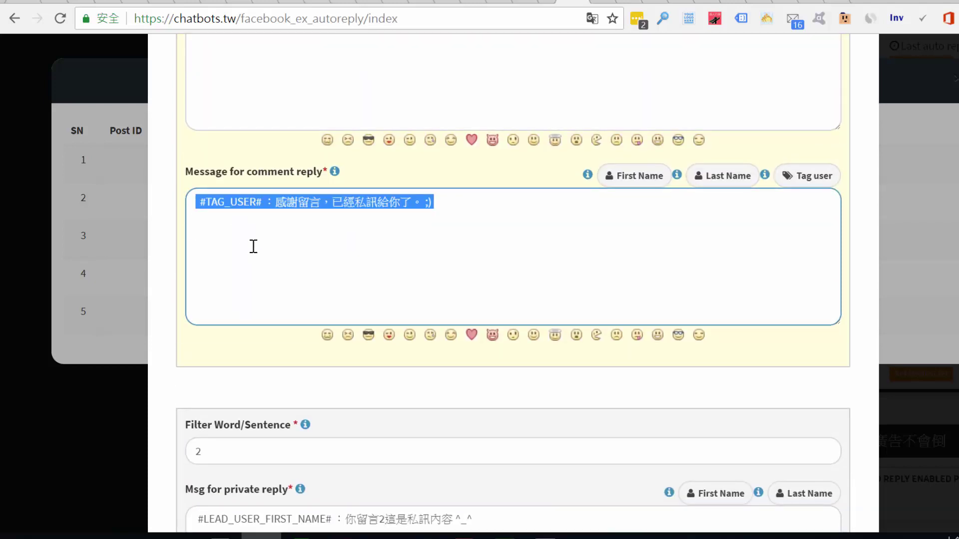
scroll(232, 274, down, 9)
click(238, 280)
key(ctrl+v)
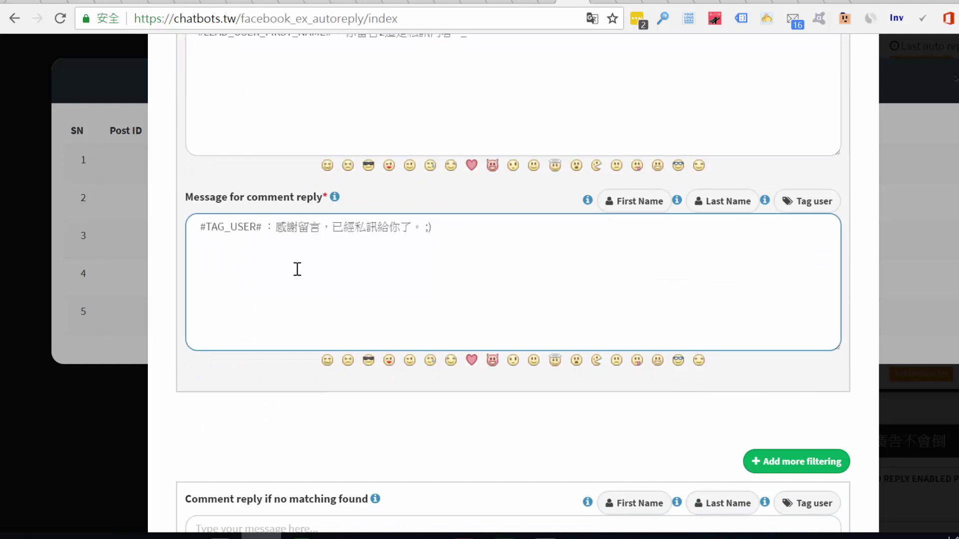
Step: Review the messages of both filter word blocks and the comment and private reply fields for unmatched comments
scroll(299, 295, down, 3)
scroll(299, 293, up, 12)
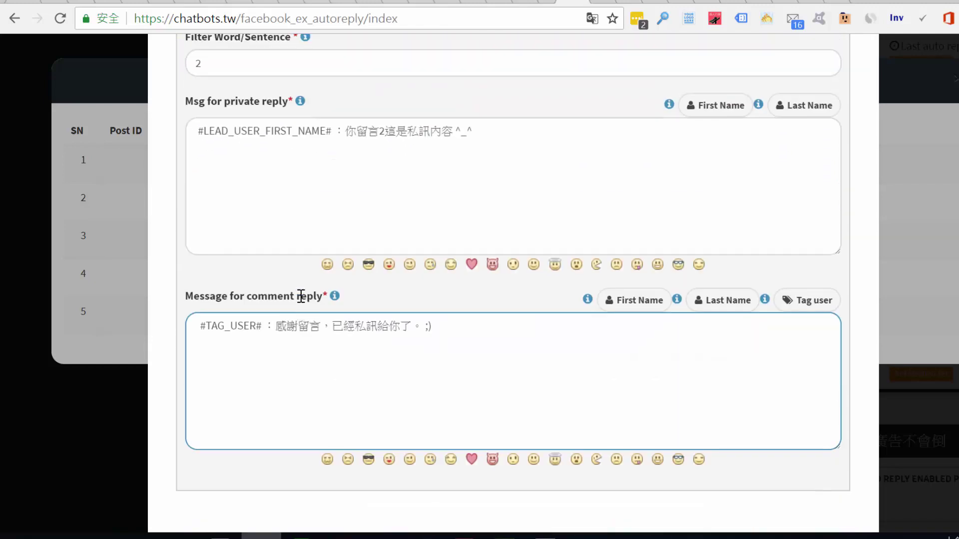
scroll(234, 250, up, 3)
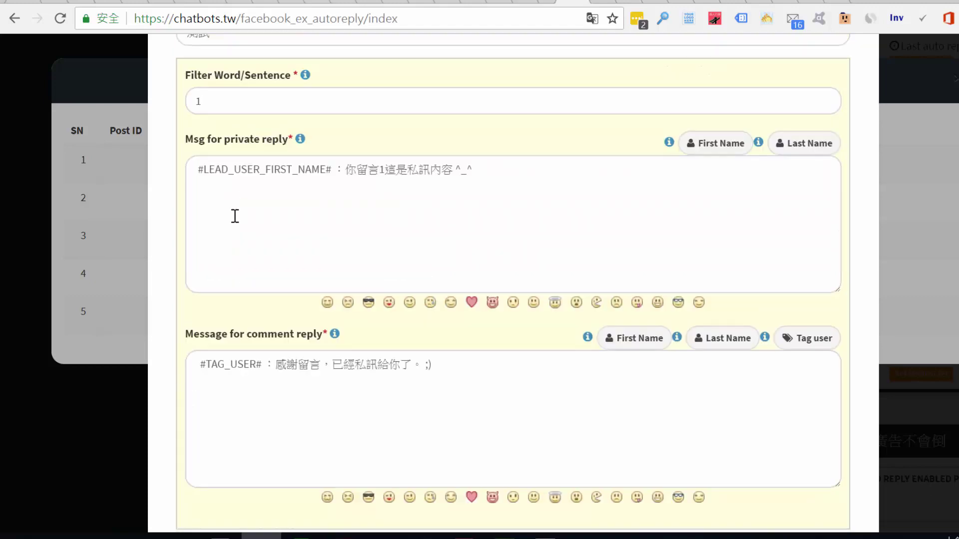
scroll(240, 284, down, 14)
scroll(242, 318, down, 4)
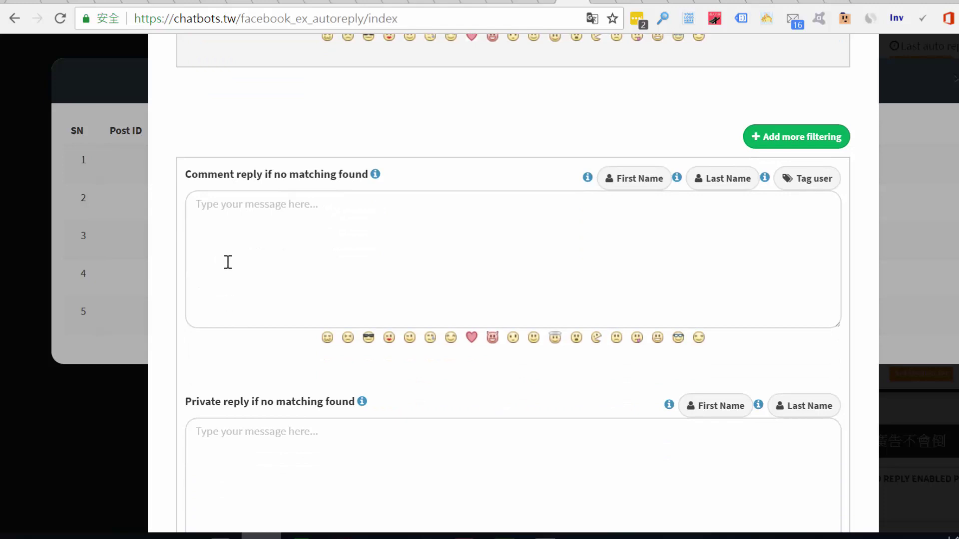
scroll(230, 249, down, 2)
click(233, 238)
click(225, 386)
click(217, 215)
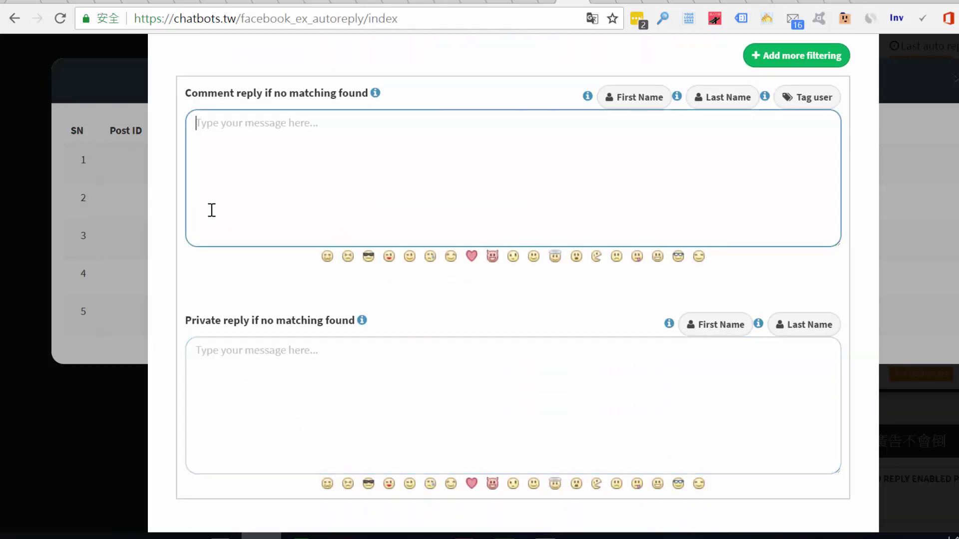
scroll(234, 172, up, 2)
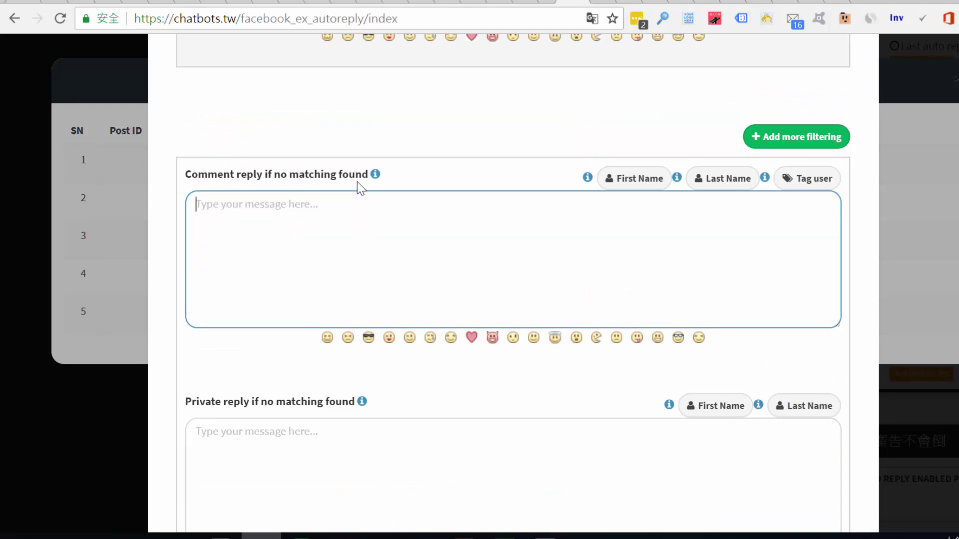
scroll(358, 182, up, 15)
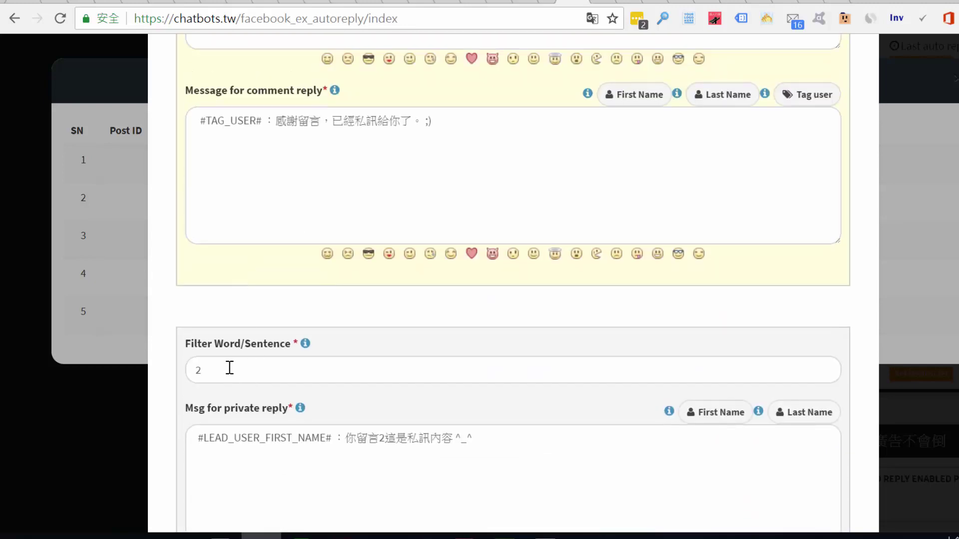
scroll(227, 368, up, 6)
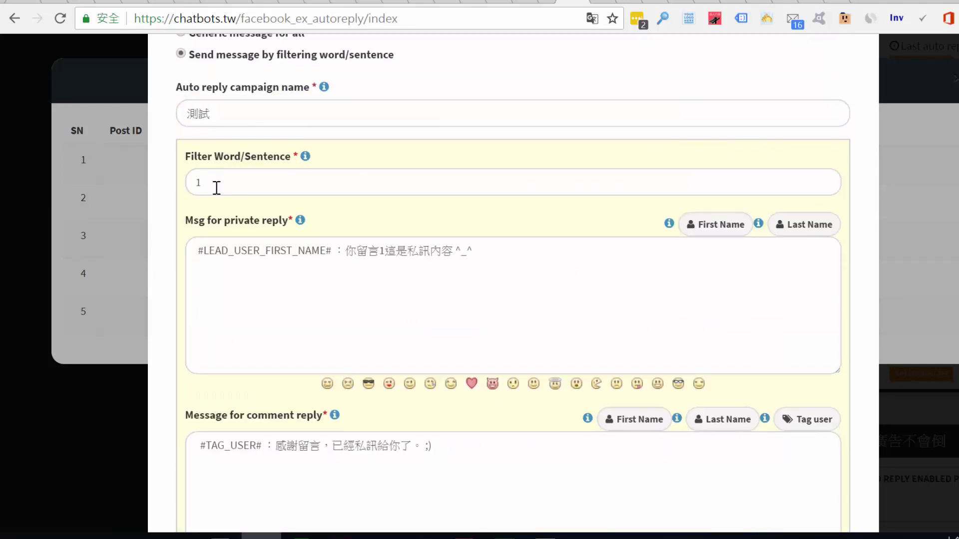
scroll(213, 187, down, 6)
scroll(228, 257, down, 10)
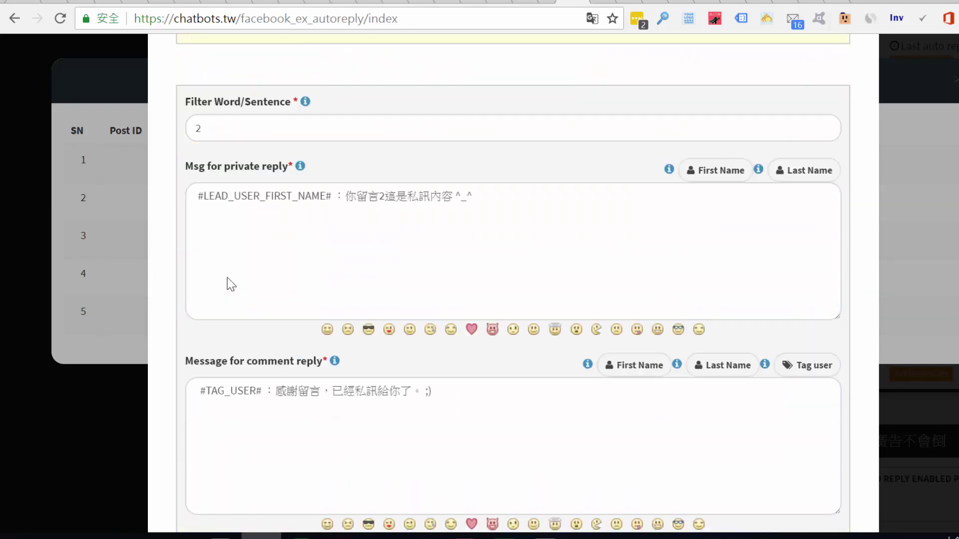
Step: Set the comment reply for comments matching no filter word to 喔喔，麻煩輸入數字1或2
click(229, 275)
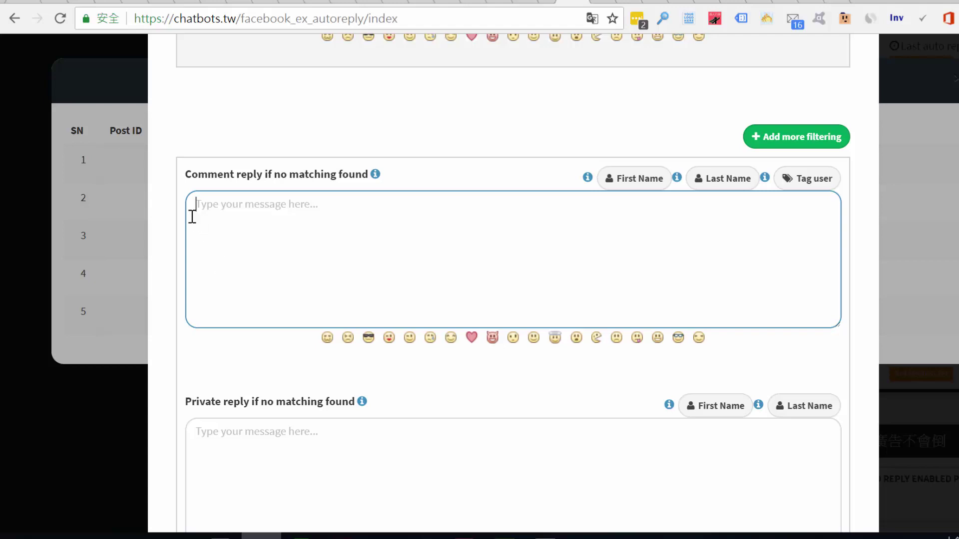
drag(186, 175, 263, 180)
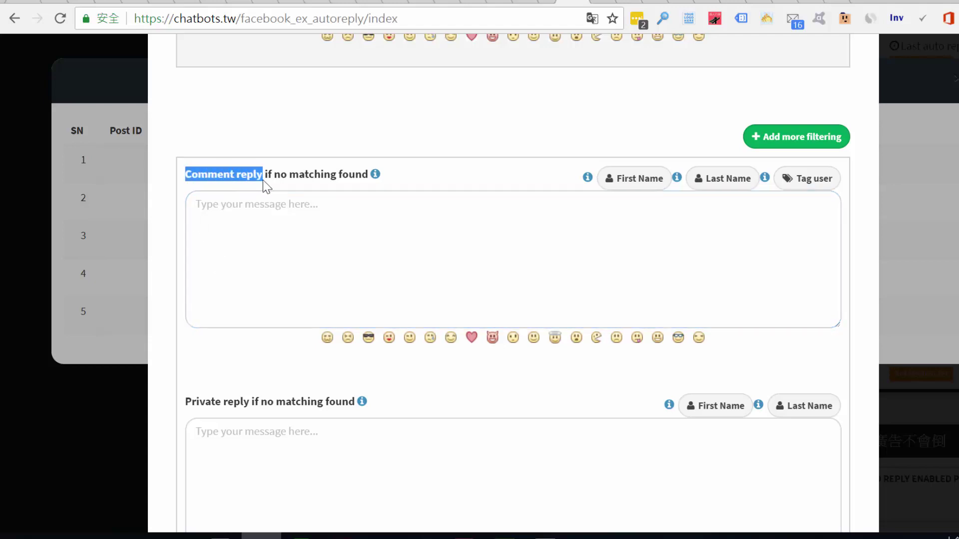
click(249, 223)
text(喔)
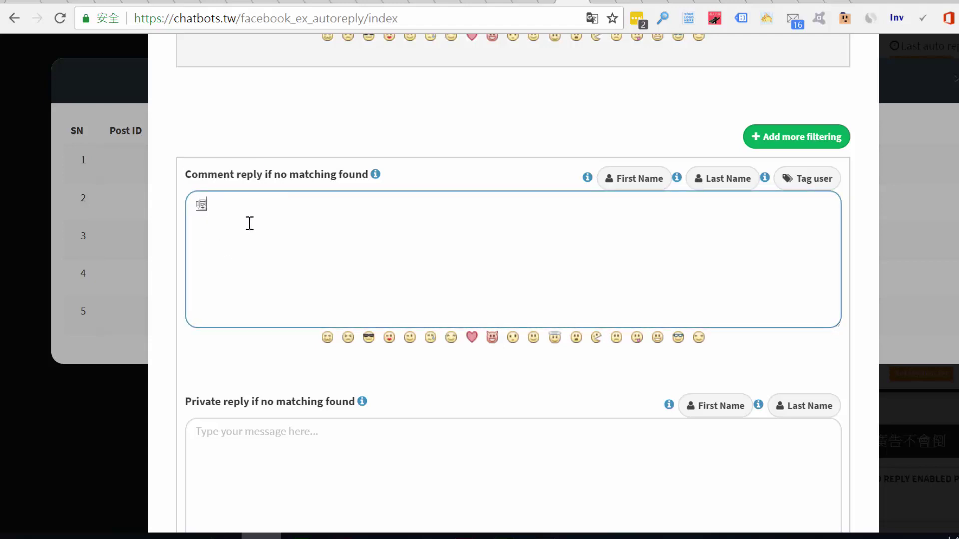
text(喔，麻ㄈ輸入數字)
key(Return)
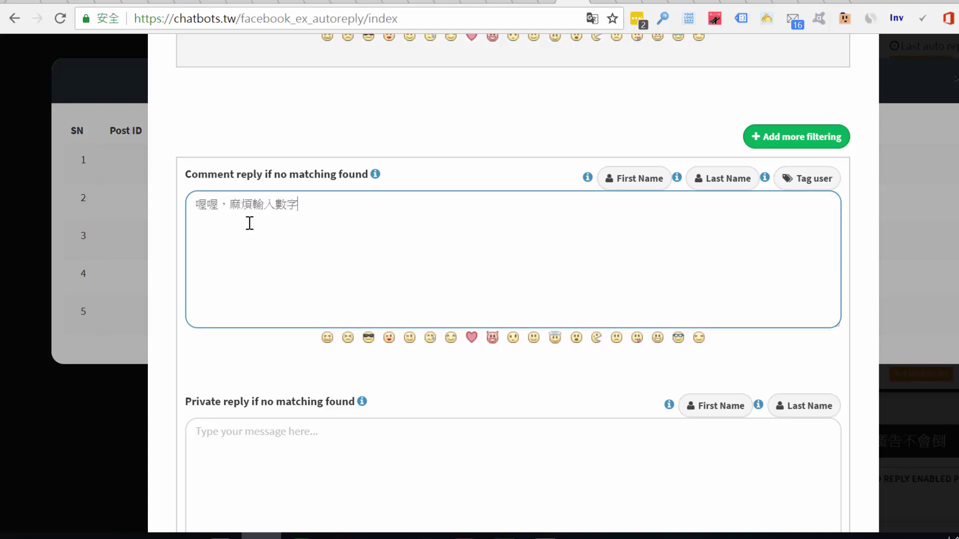
text(1或2)
Step: Review the private and comment reply messages of filter words 1 and 2 and the reply fields for unmatched comments
scroll(250, 225, down, 2)
click(261, 373)
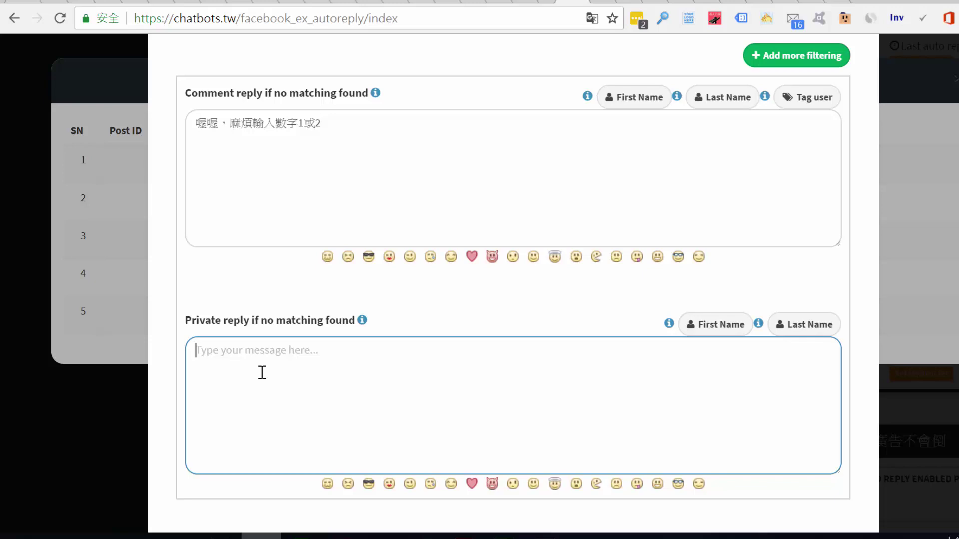
scroll(262, 372, up, 8)
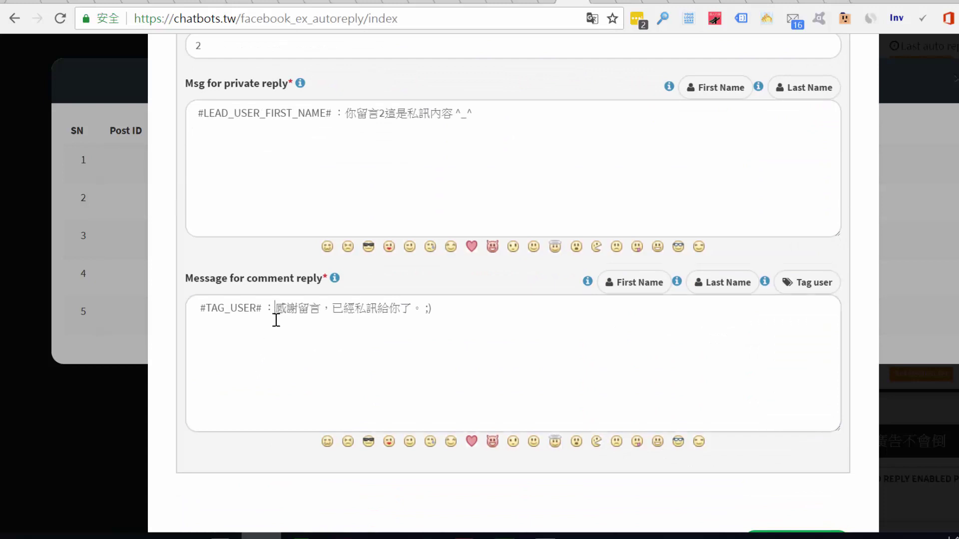
drag(275, 310, 480, 340)
scroll(246, 371, up, 4)
scroll(246, 371, up, 1)
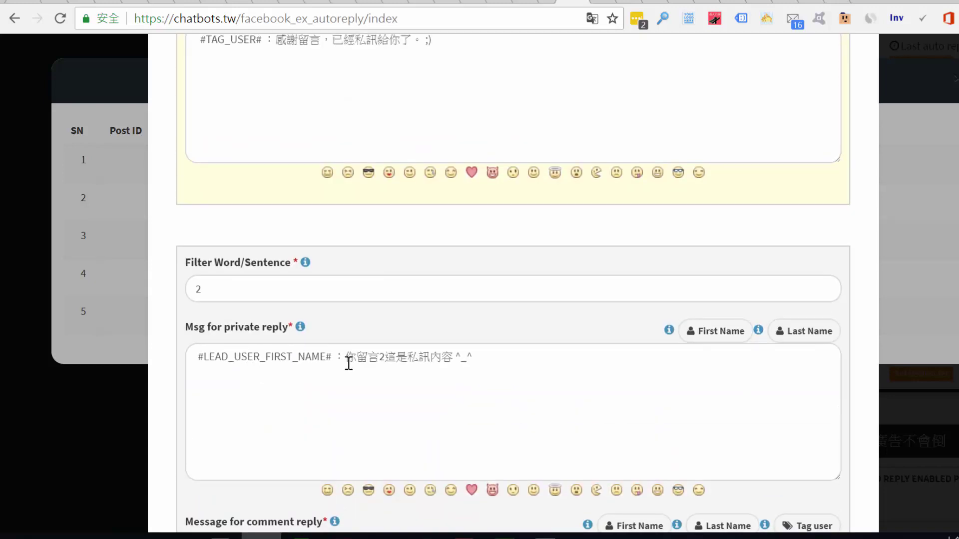
drag(349, 358, 531, 376)
scroll(280, 405, up, 3)
scroll(279, 409, up, 1)
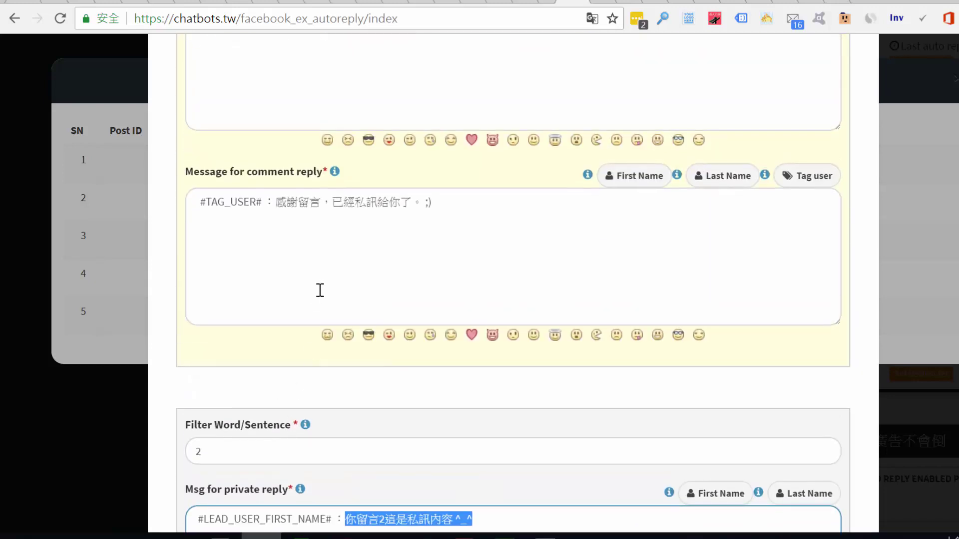
scroll(306, 312, up, 3)
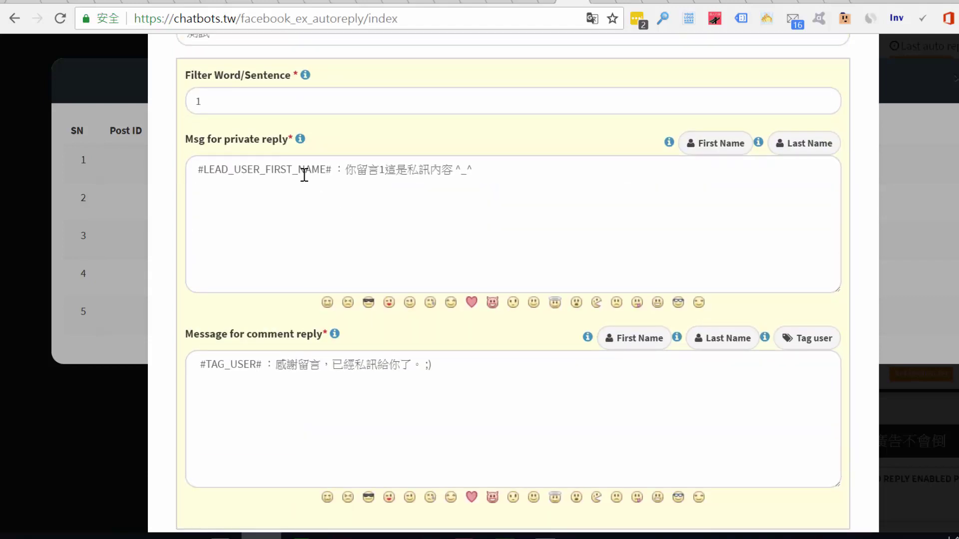
drag(304, 171, 483, 198)
click(363, 228)
scroll(320, 260, down, 20)
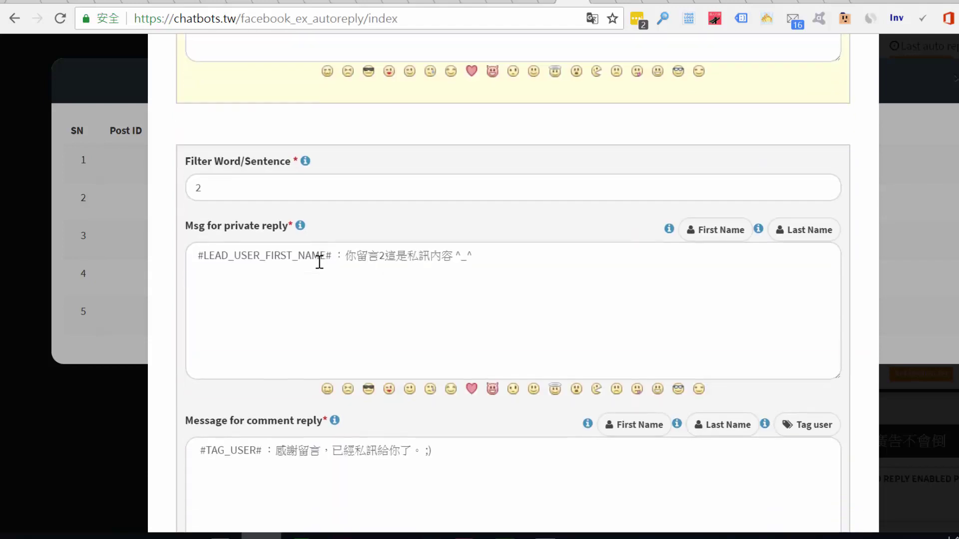
drag(336, 123, 194, 124)
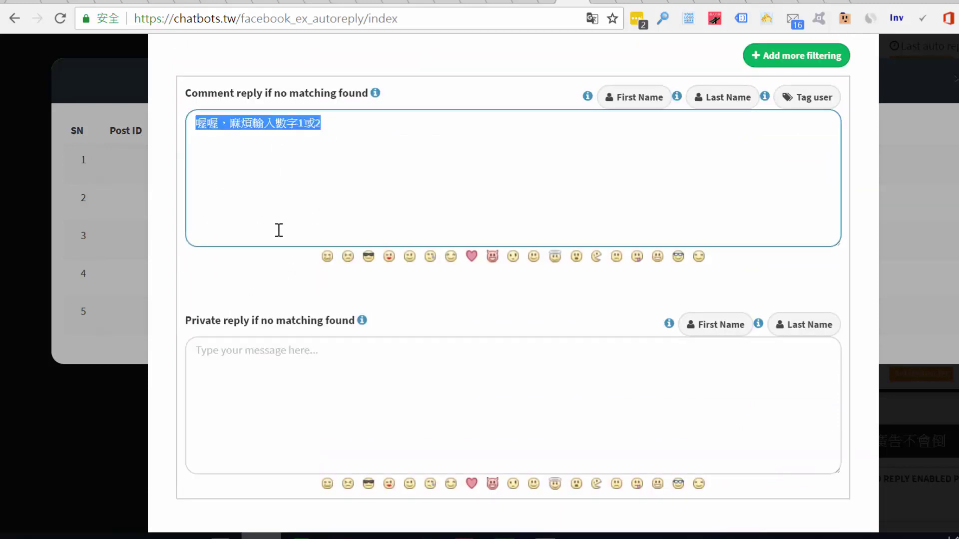
Step: Save the auto reply campaign, and close its settings form and the latest posts list
scroll(280, 240, down, 2)
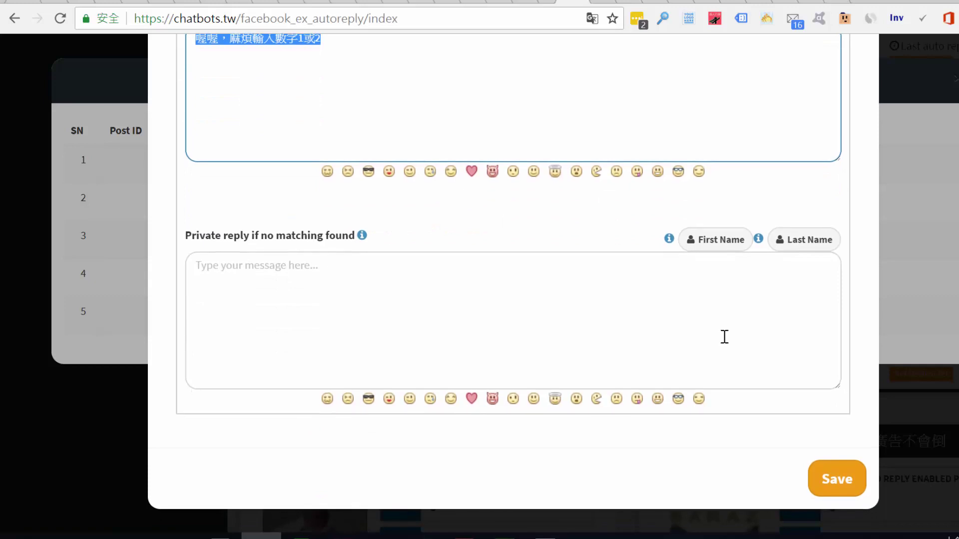
click(828, 483)
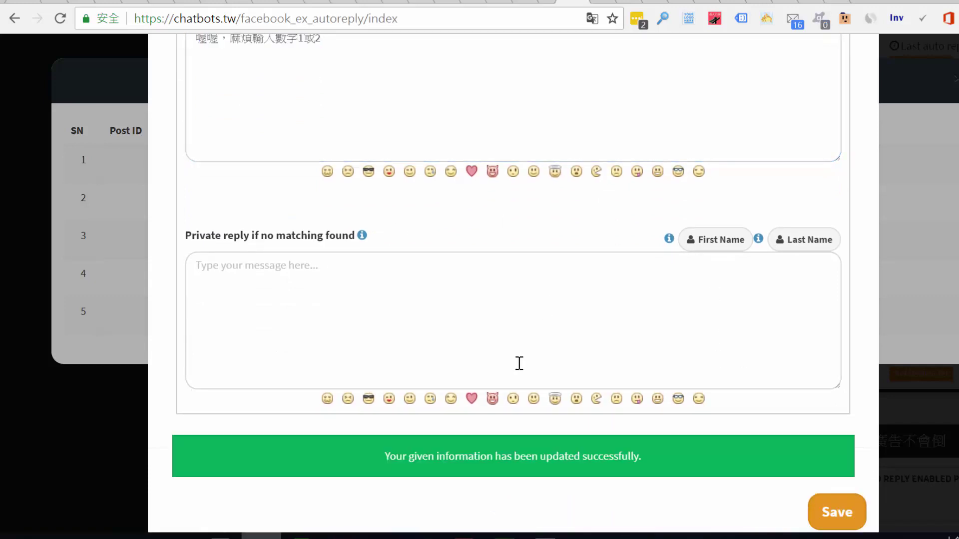
triple_click(526, 455)
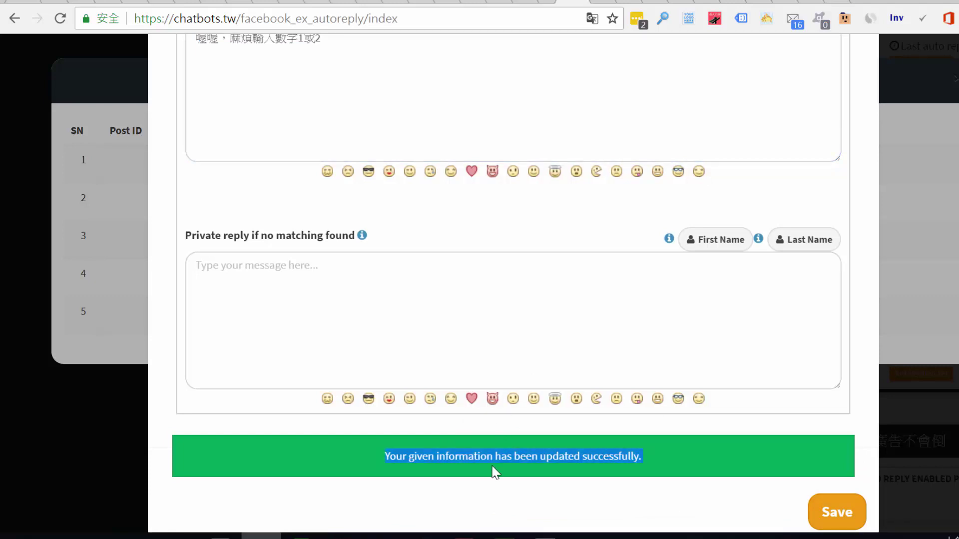
click(506, 452)
scroll(505, 451, up, 15)
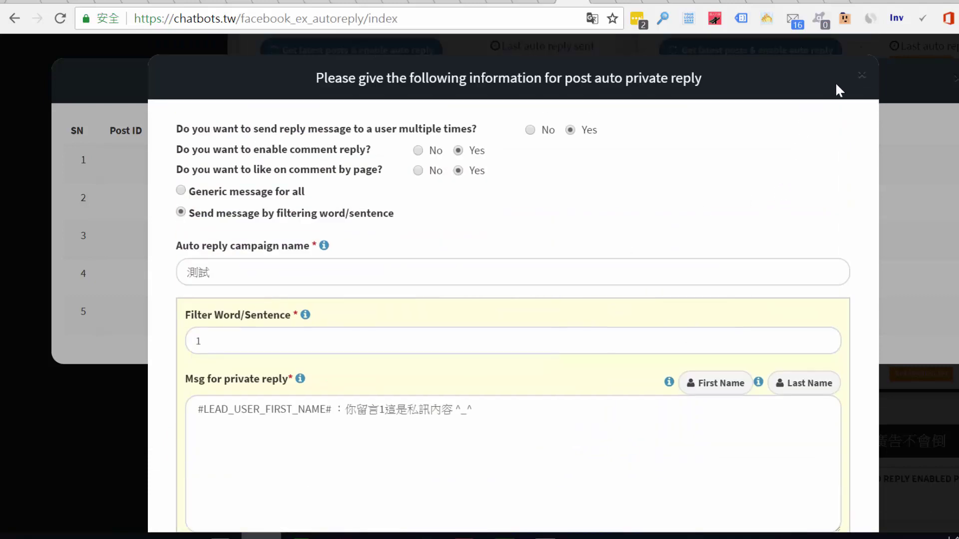
click(862, 76)
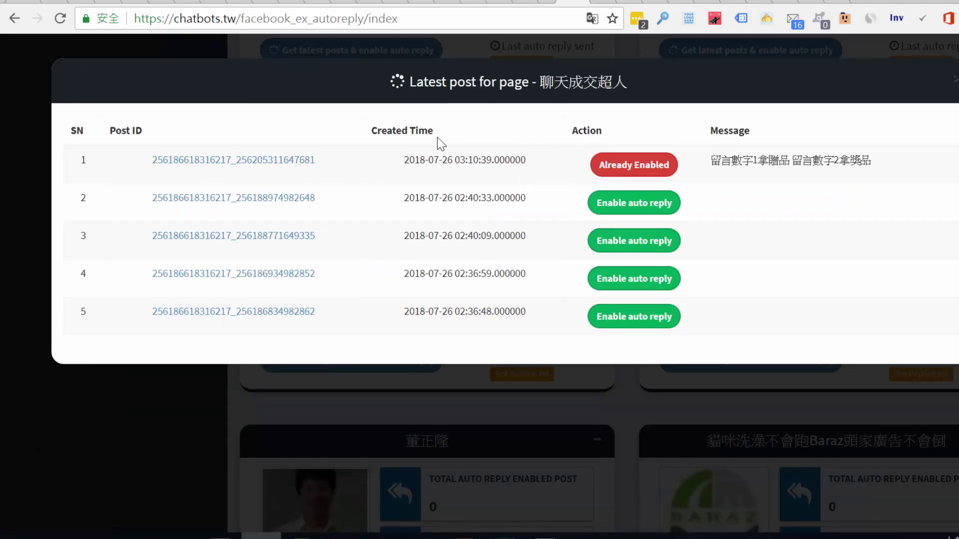
click(955, 81)
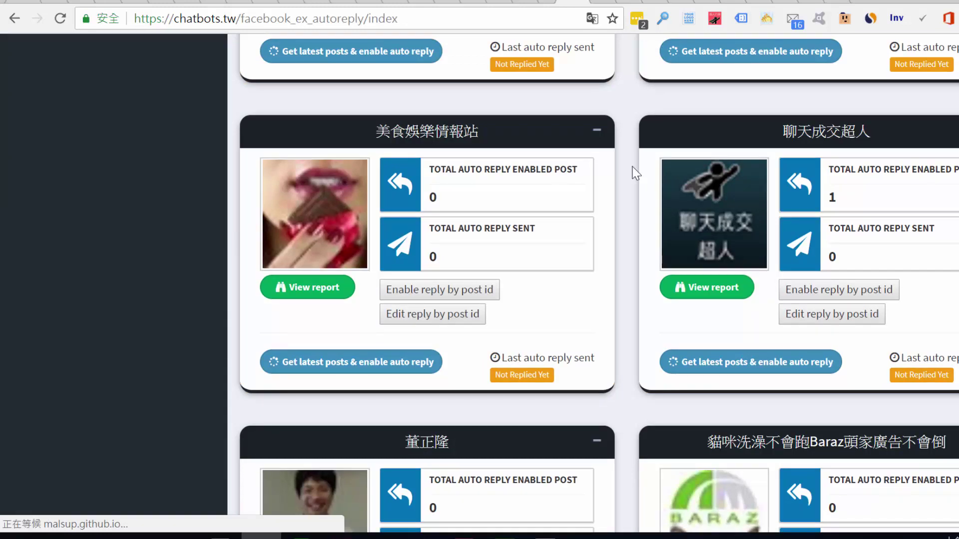
Step: Switch to the 聊天成交超人 Facebook page and change the post's commenting identity from the page to the personal profile
click(669, 180)
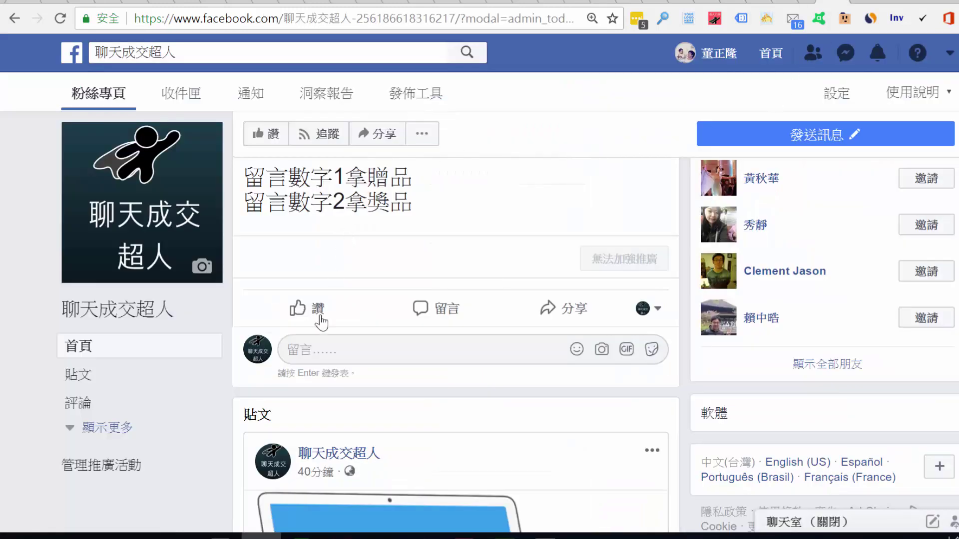
click(411, 352)
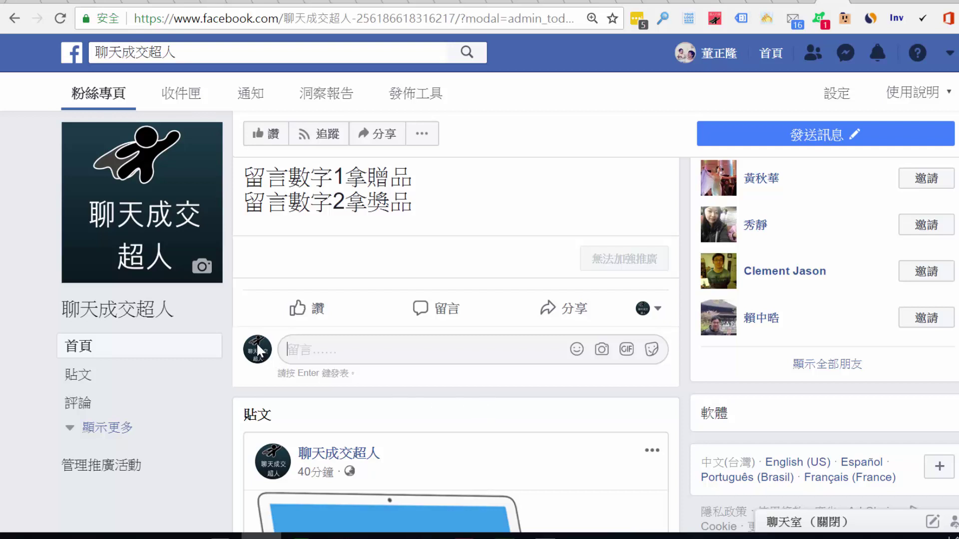
click(646, 312)
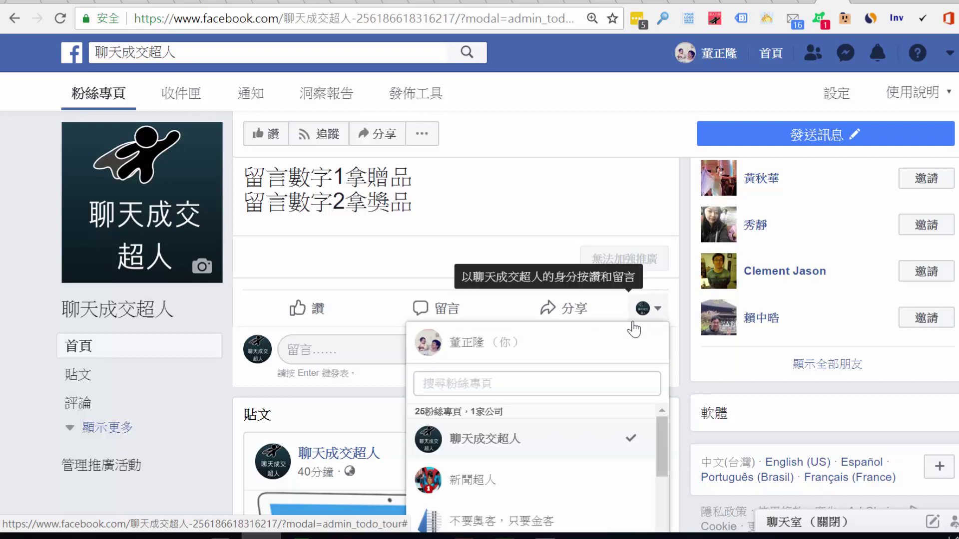
scroll(633, 330, down, 2)
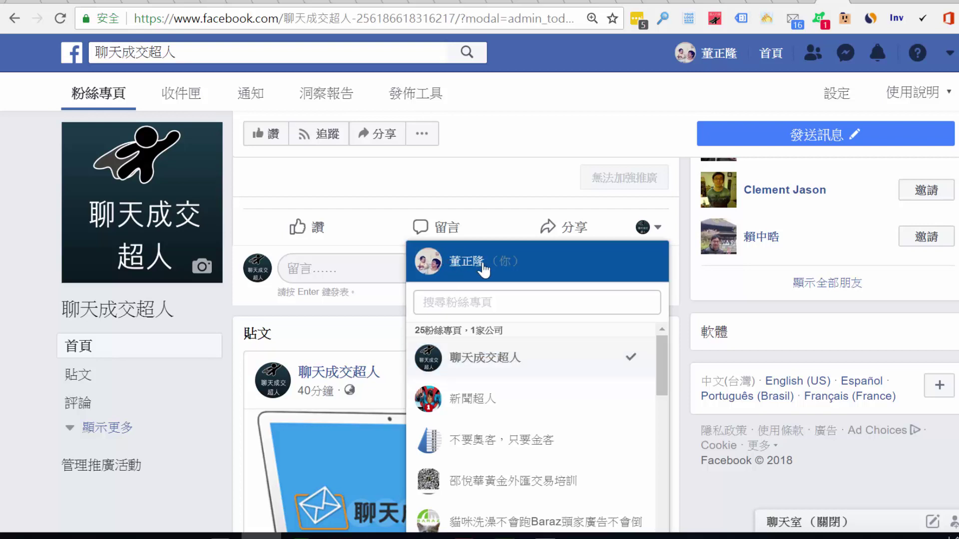
click(454, 264)
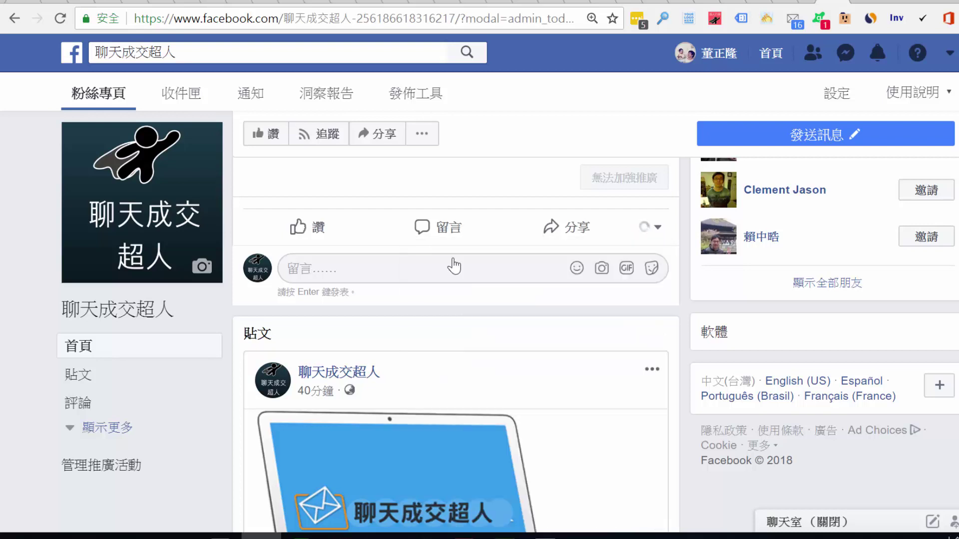
Step: Check the selected commenting identity and post the comment 1 on the page's giveaway post
click(657, 230)
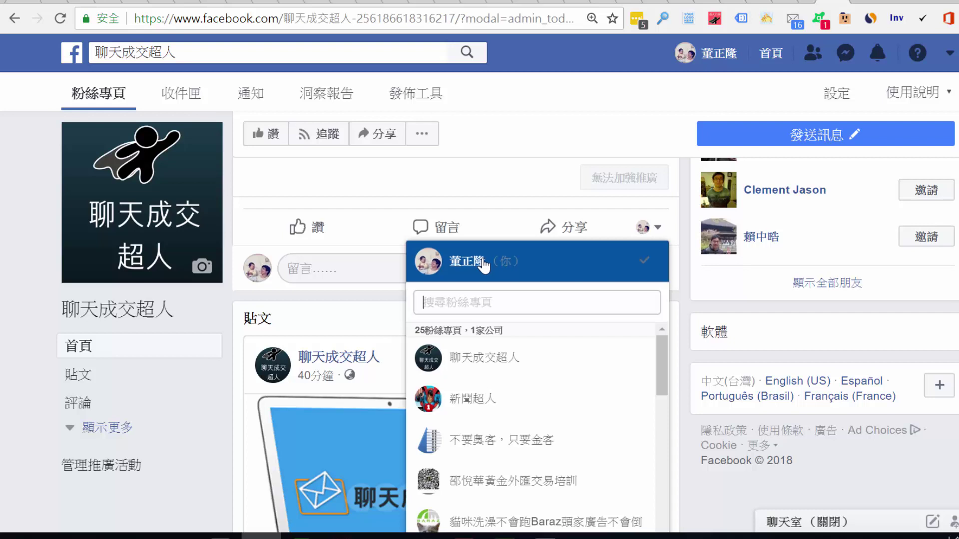
click(370, 271)
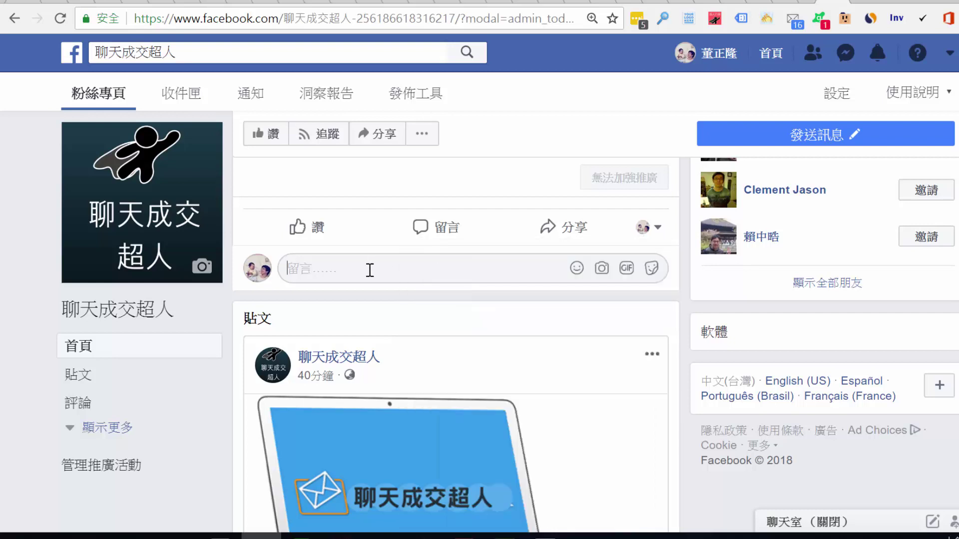
click(648, 229)
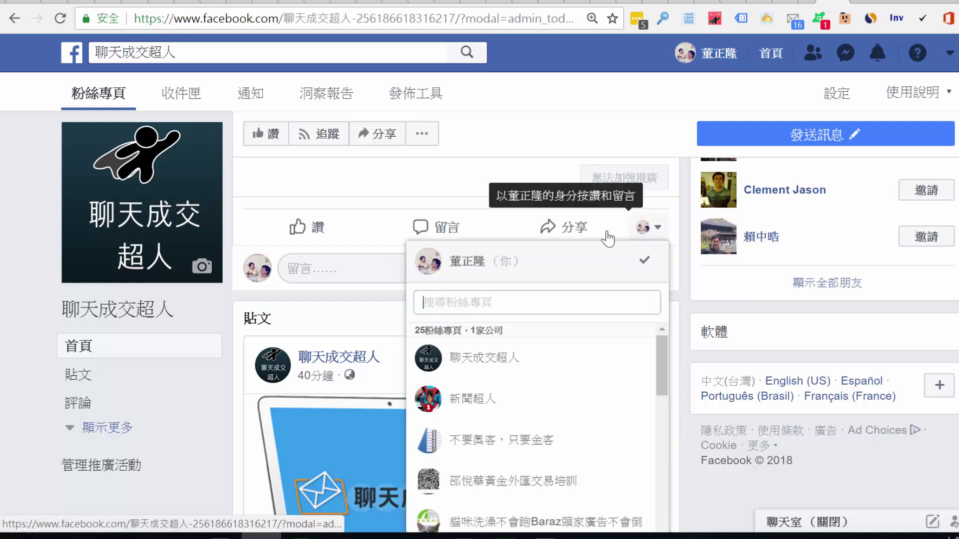
click(360, 276)
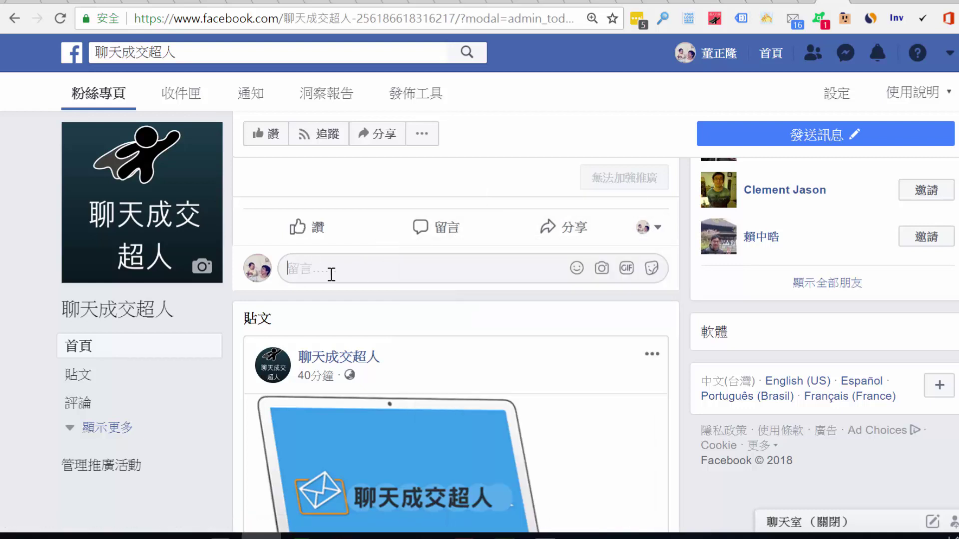
text(1)
key(Return)
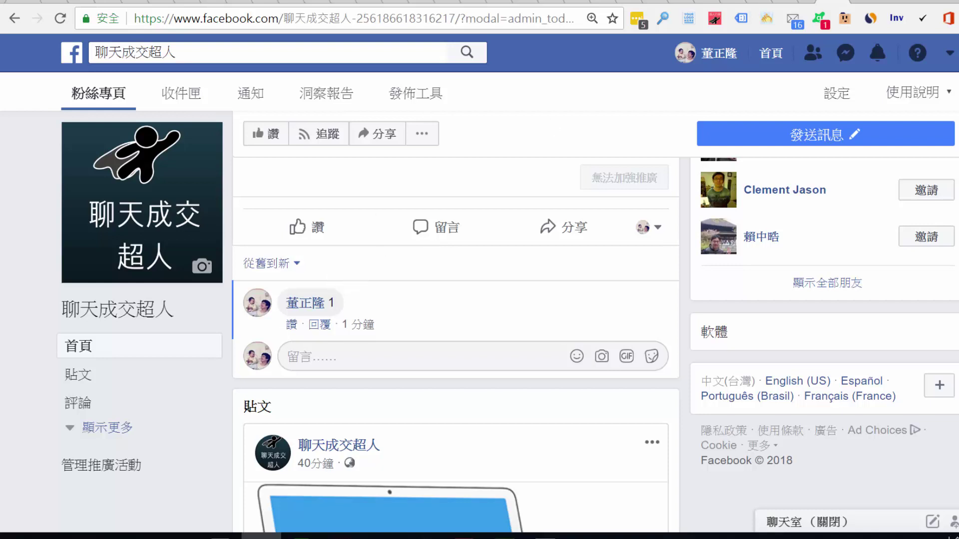
Step: Switch back to chatbots.tw and open the auto reply report to examine the 測試 campaign's entry
click(650, 6)
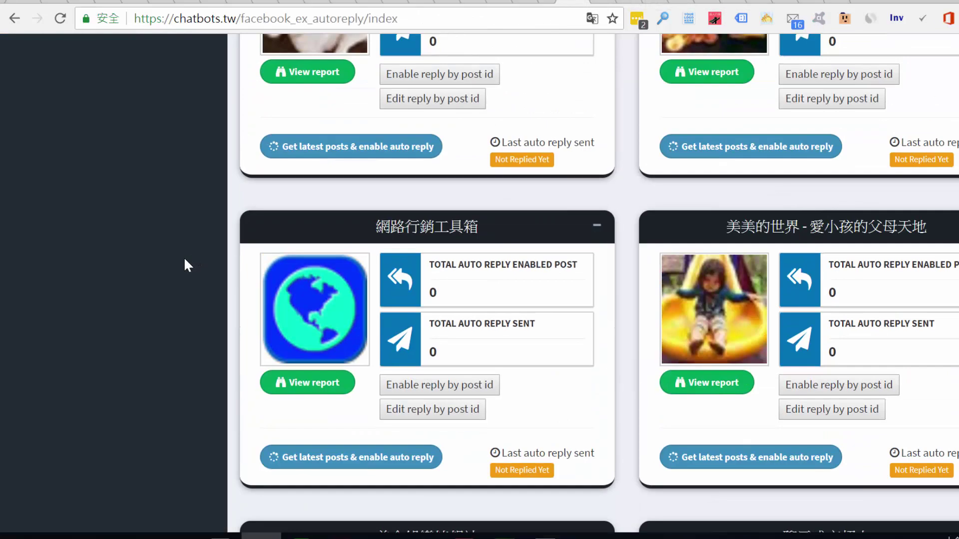
scroll(186, 258, up, 15)
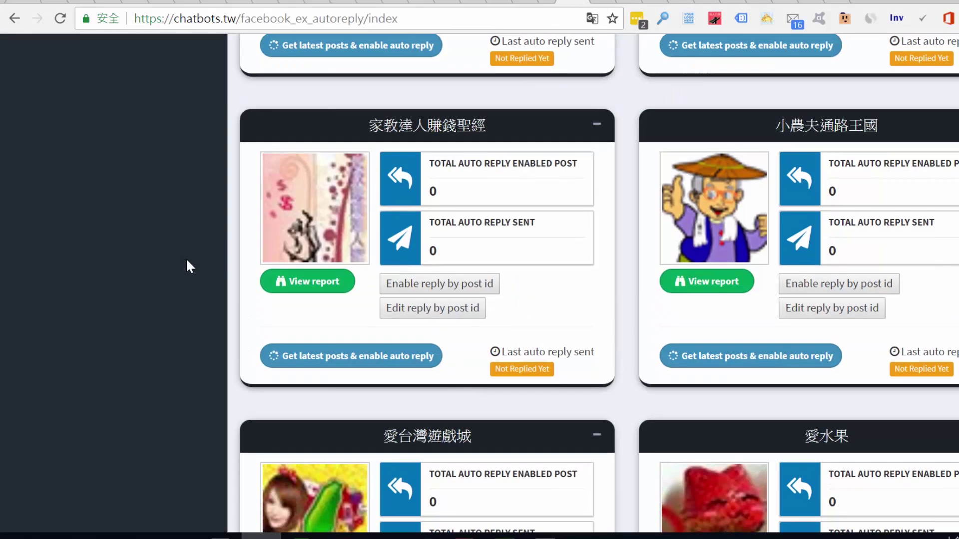
scroll(188, 268, down, 3)
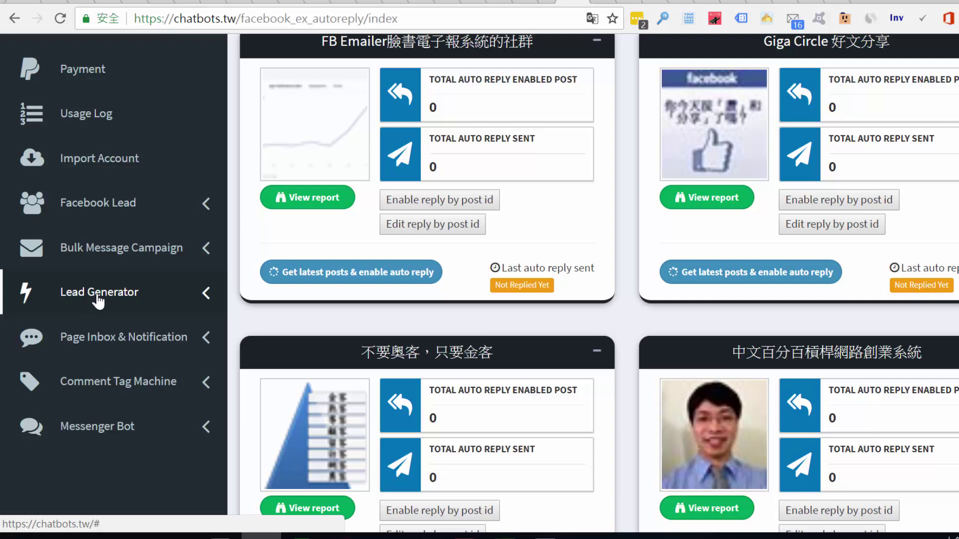
click(98, 299)
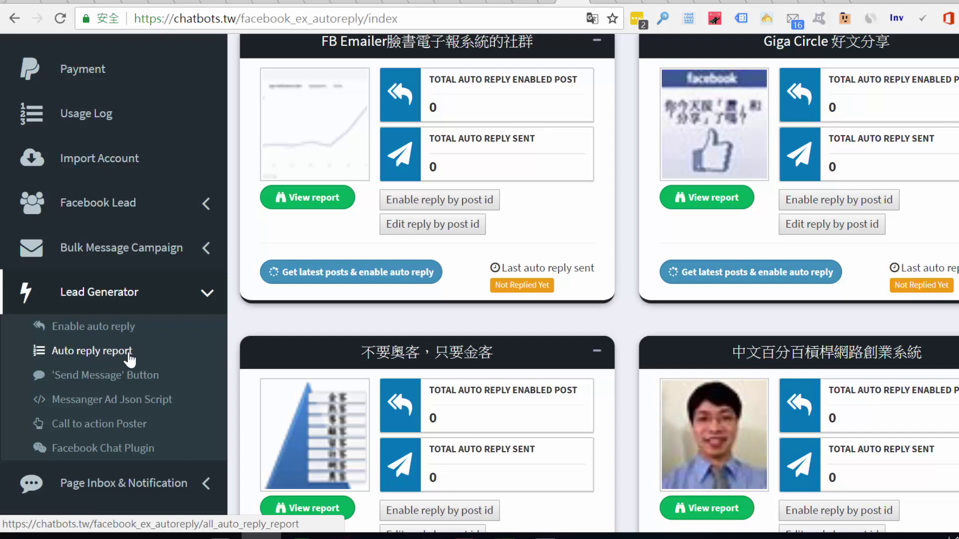
click(93, 354)
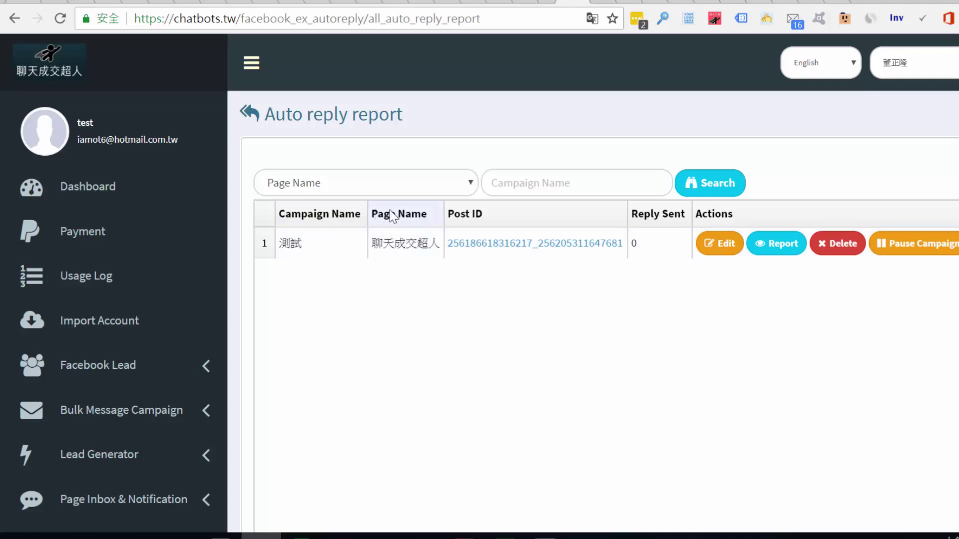
drag(377, 215, 428, 220)
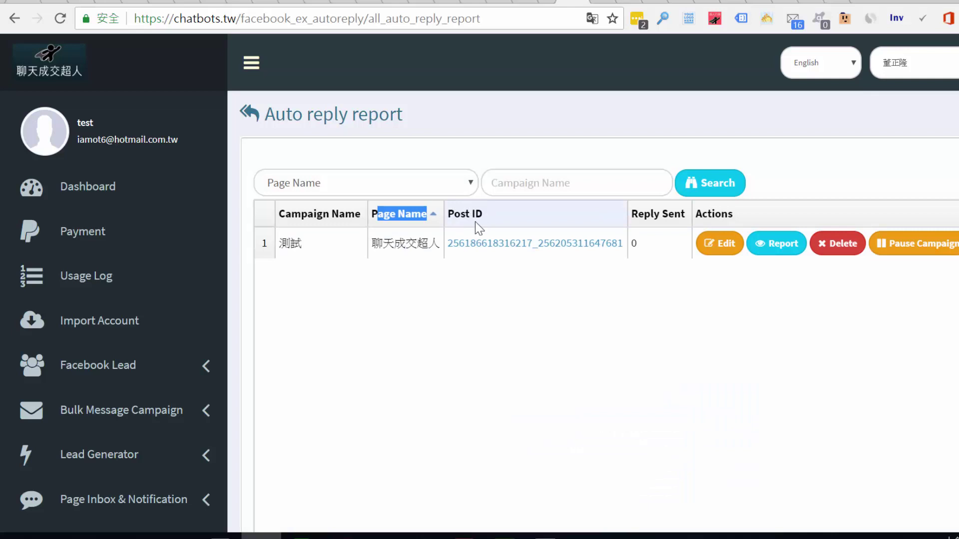
click(468, 248)
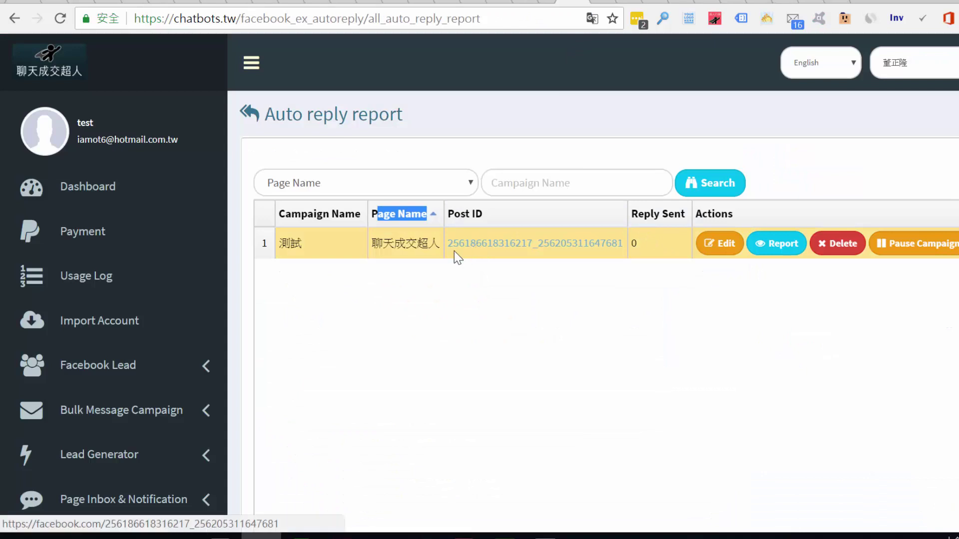
scroll(440, 255, down, 3)
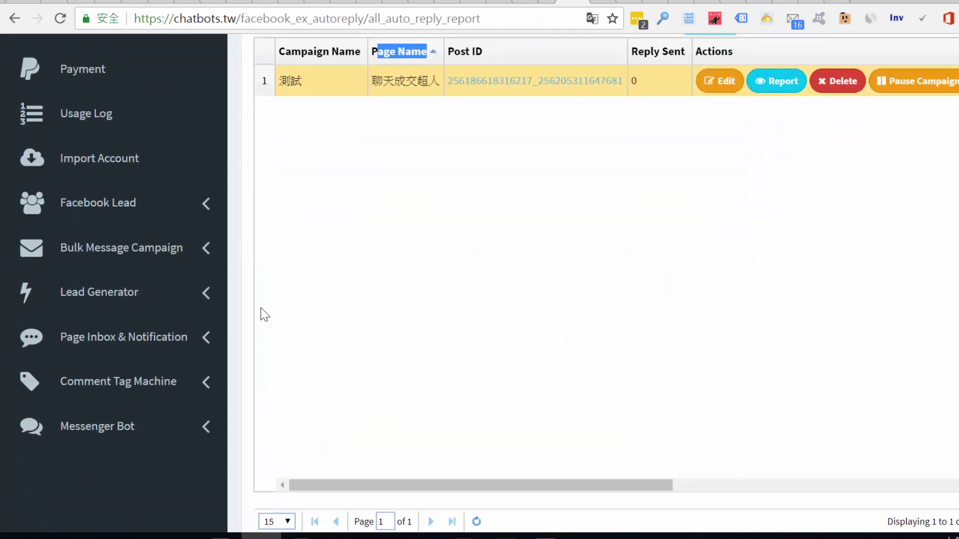
Step: Expand the Lead Generator section and check the Reply Sent value of the 測試 campaign in the auto reply report
click(125, 296)
click(61, 357)
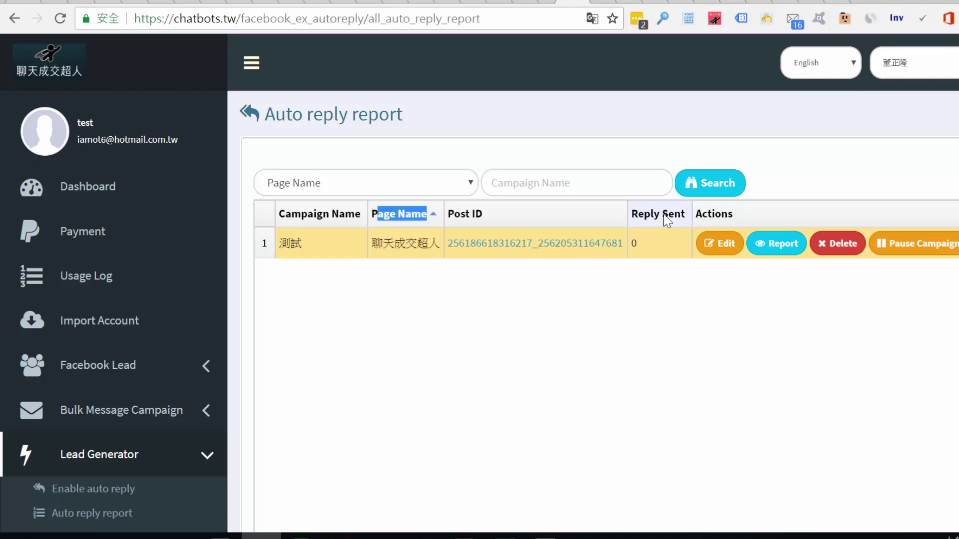
double_click(633, 241)
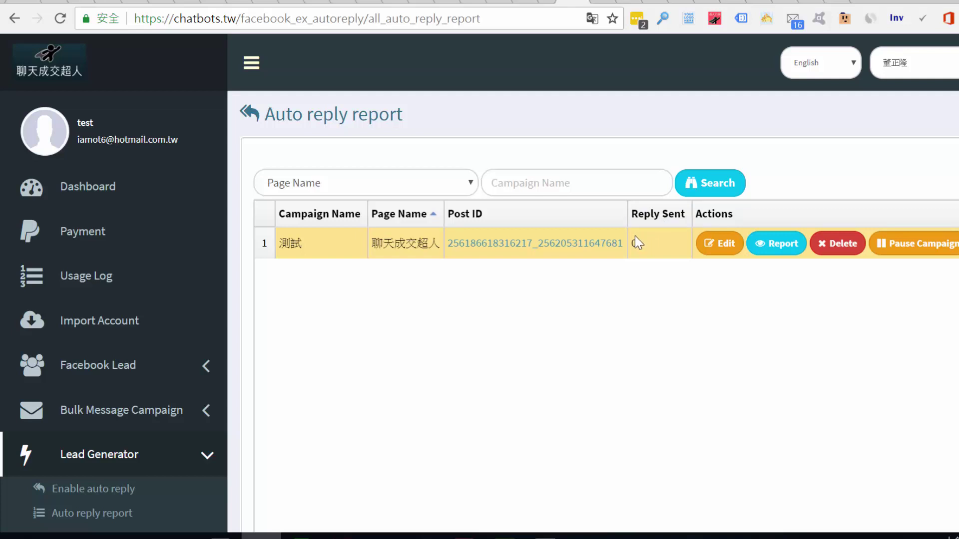
click(635, 285)
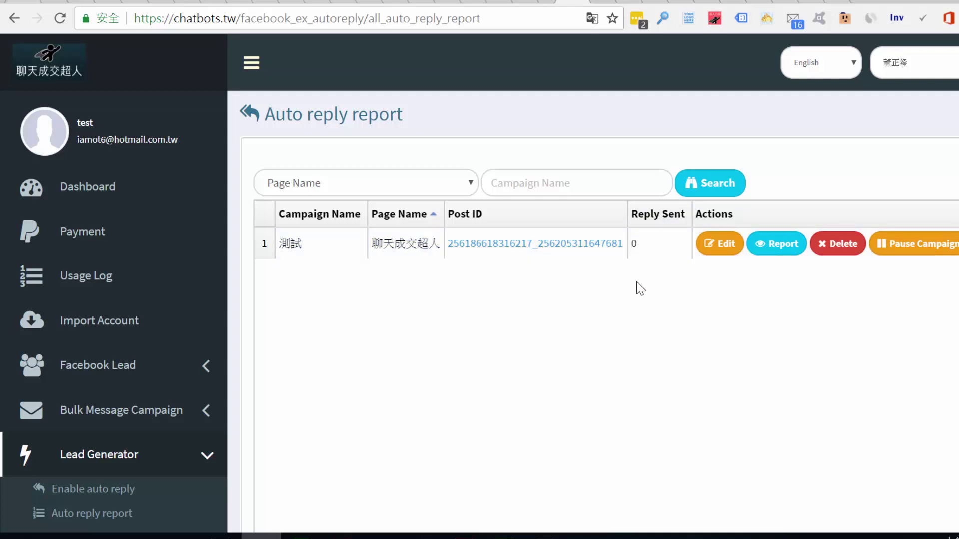
Step: Open the 測試 campaign for editing, review its filter words and reply messages, and close the form without changes
click(711, 245)
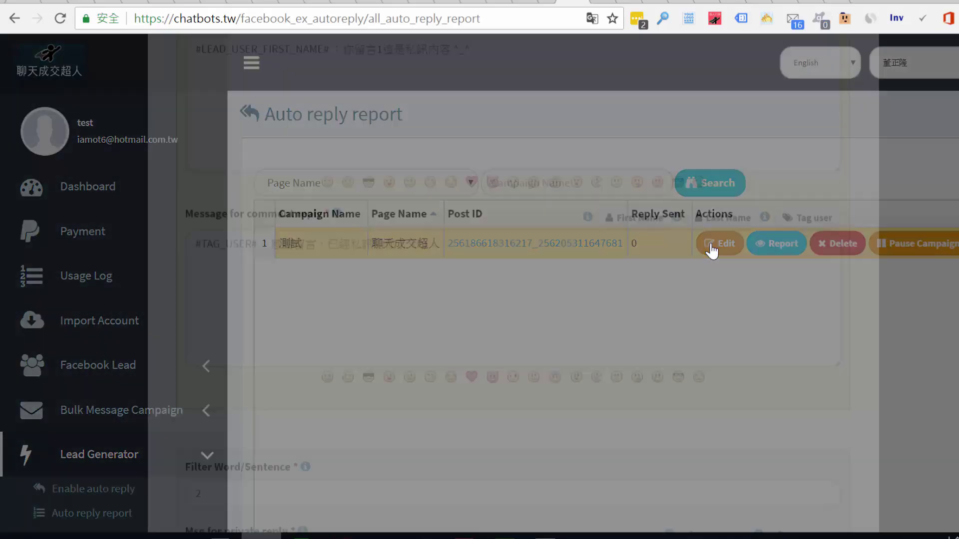
scroll(332, 221, down, 13)
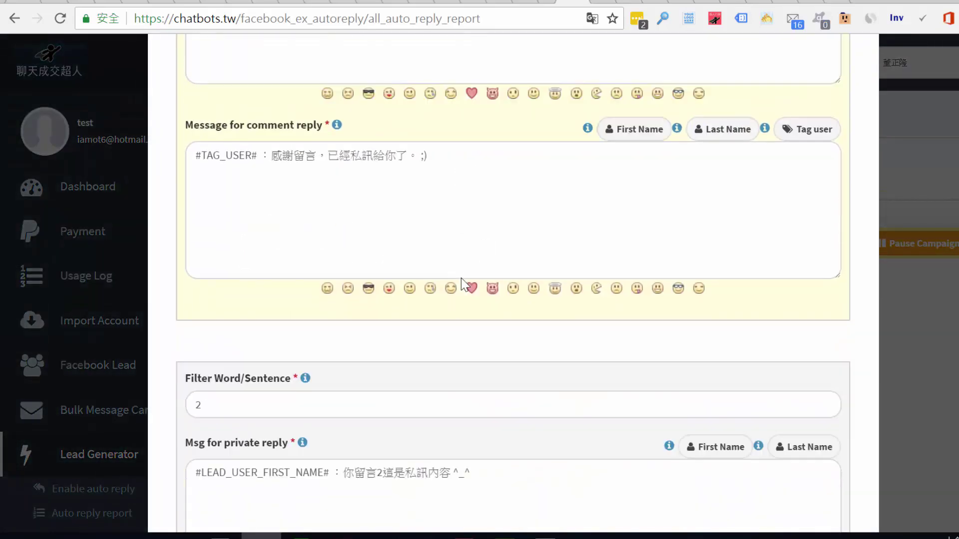
scroll(350, 291, down, 10)
scroll(354, 328, up, 20)
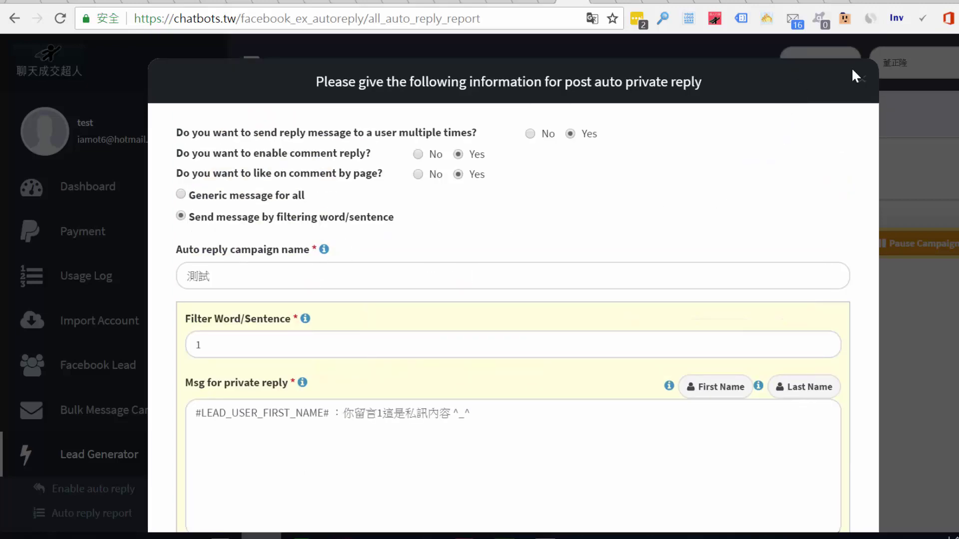
click(860, 92)
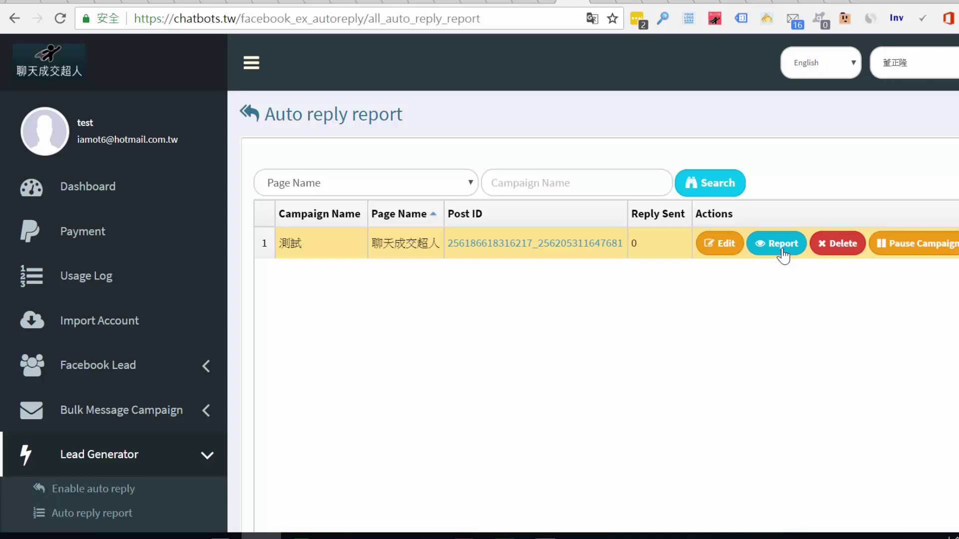
Step: View the 測試 campaign's detailed report of auto replies and close it
click(777, 244)
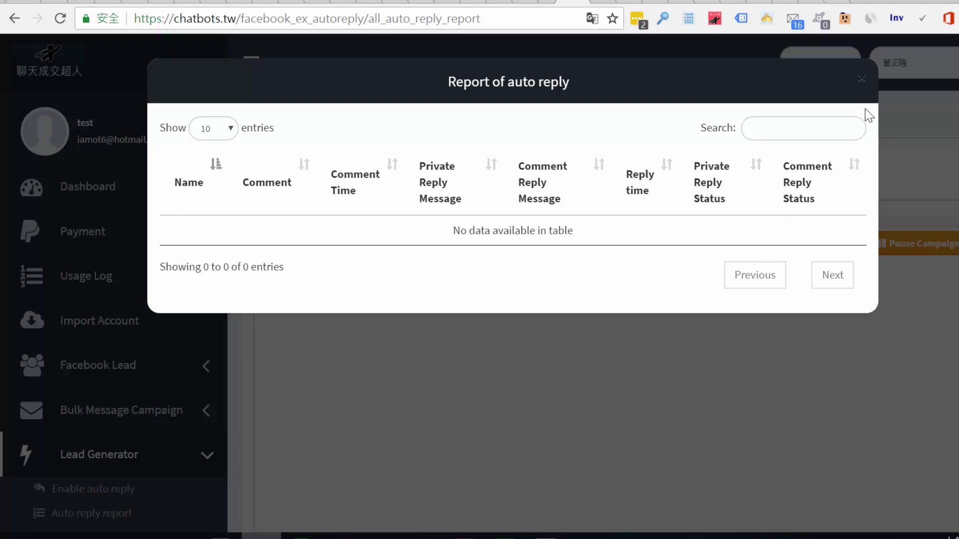
click(860, 79)
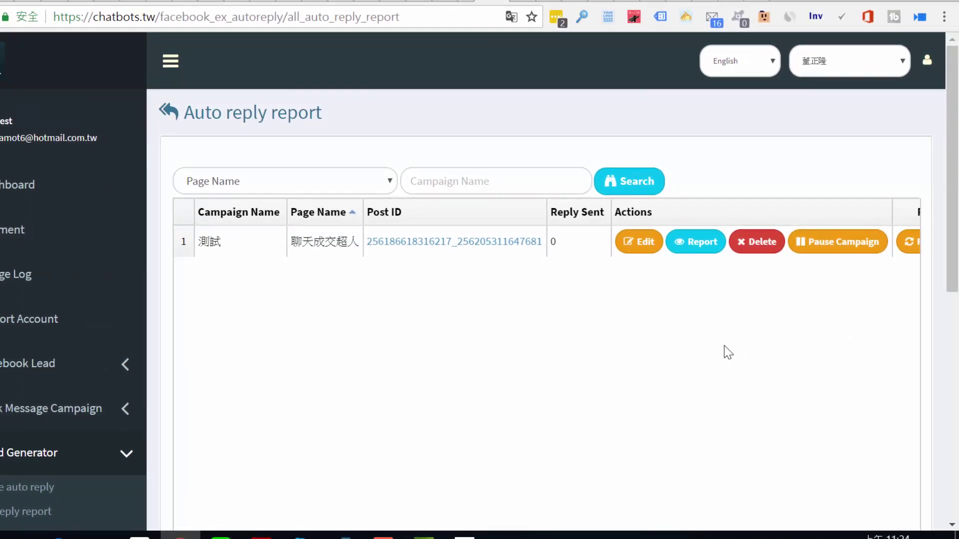
key(ctrl+minus)
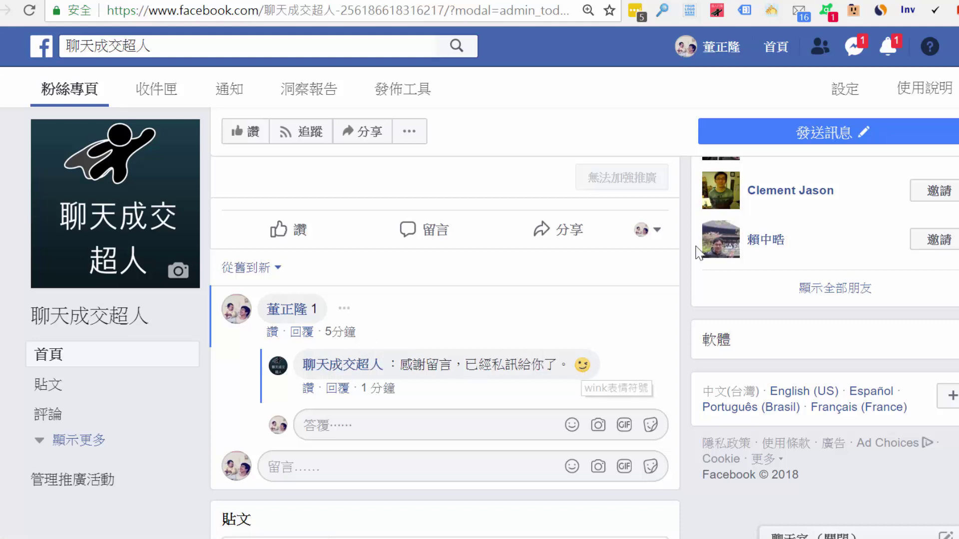
Step: On the Facebook page, read the private message received from 聊天成交超人 and check the notifications for its comment reply
click(857, 48)
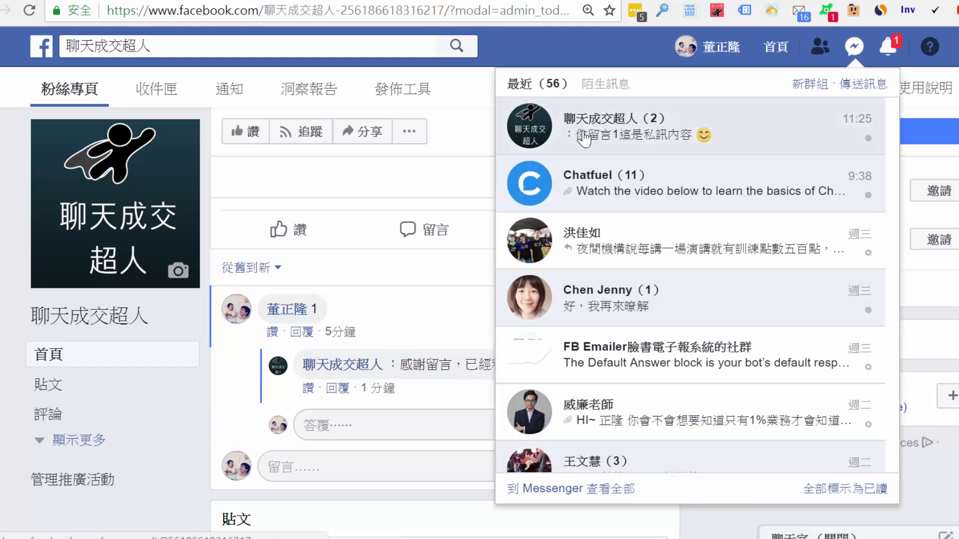
click(585, 138)
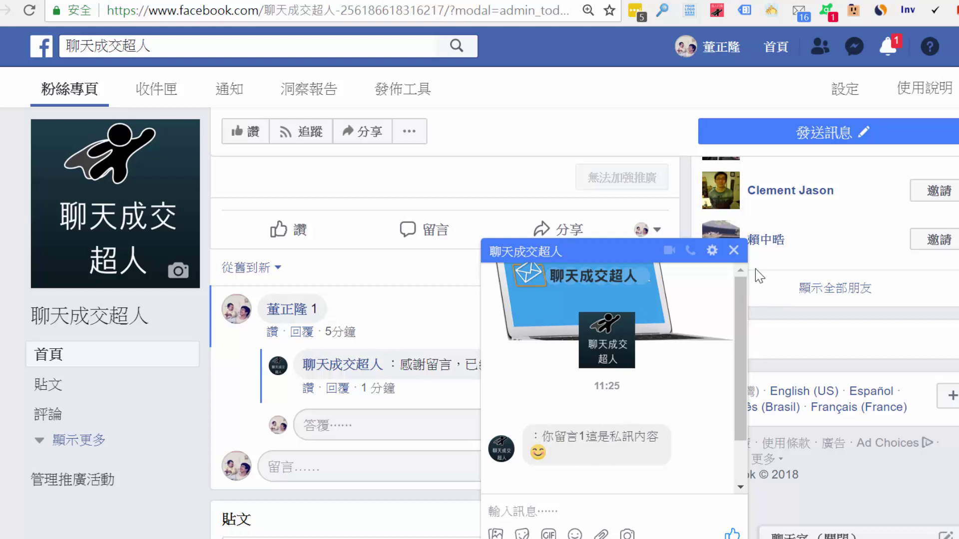
click(734, 250)
click(884, 48)
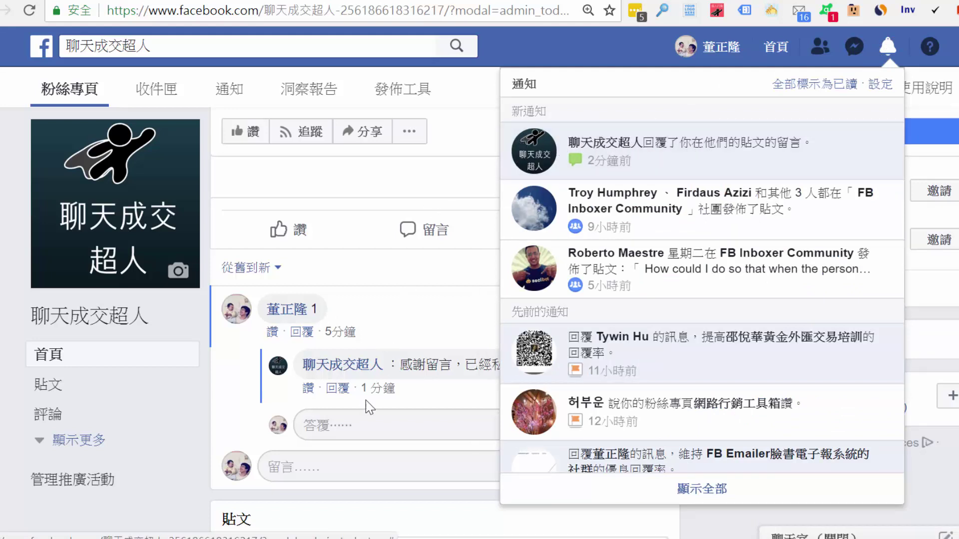
click(254, 422)
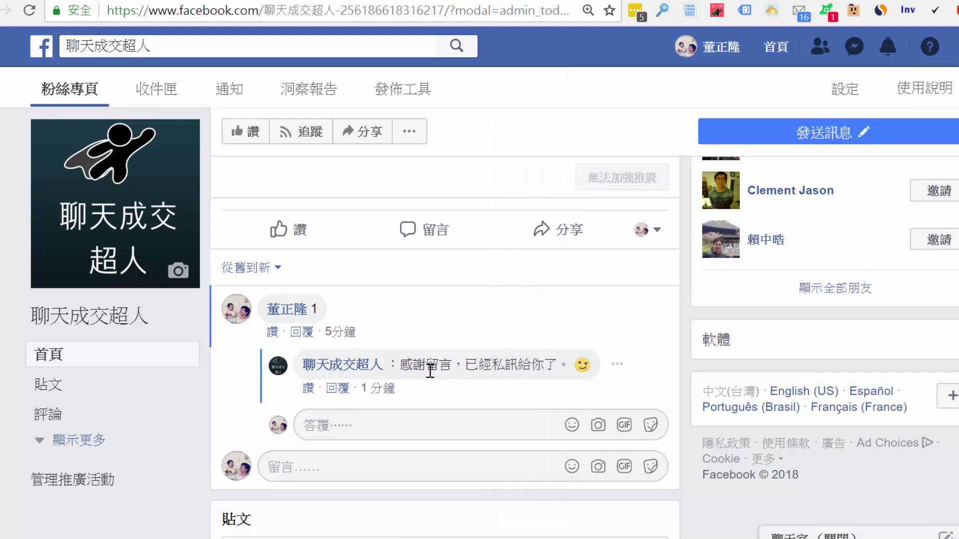
Step: Post the comment 3 on the giveaway post and review the post's instructions above the comments
click(297, 460)
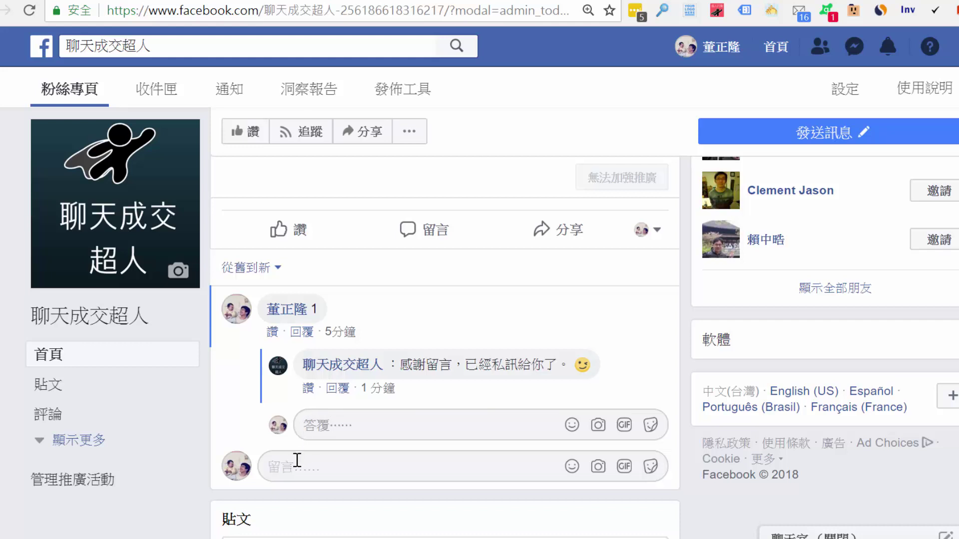
text(3)
key(Return)
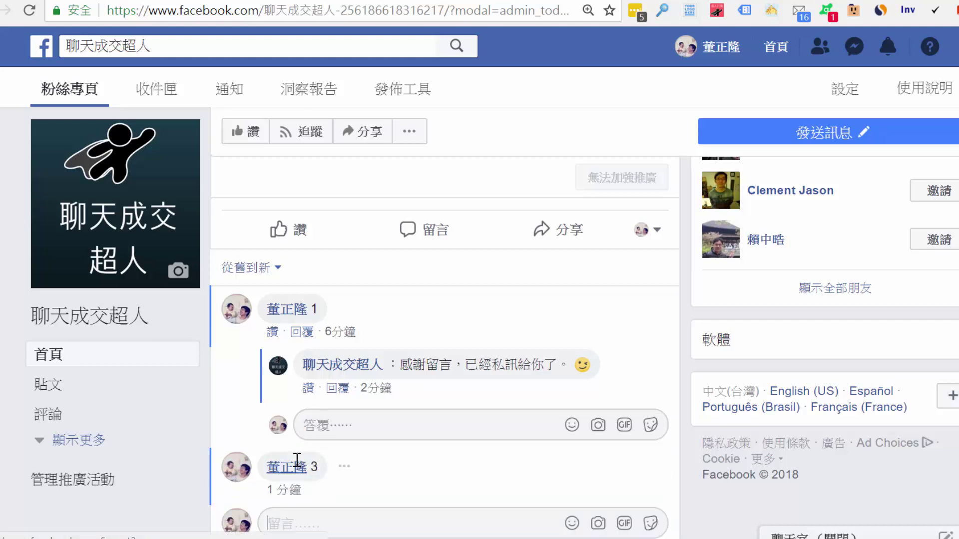
scroll(290, 460, up, 3)
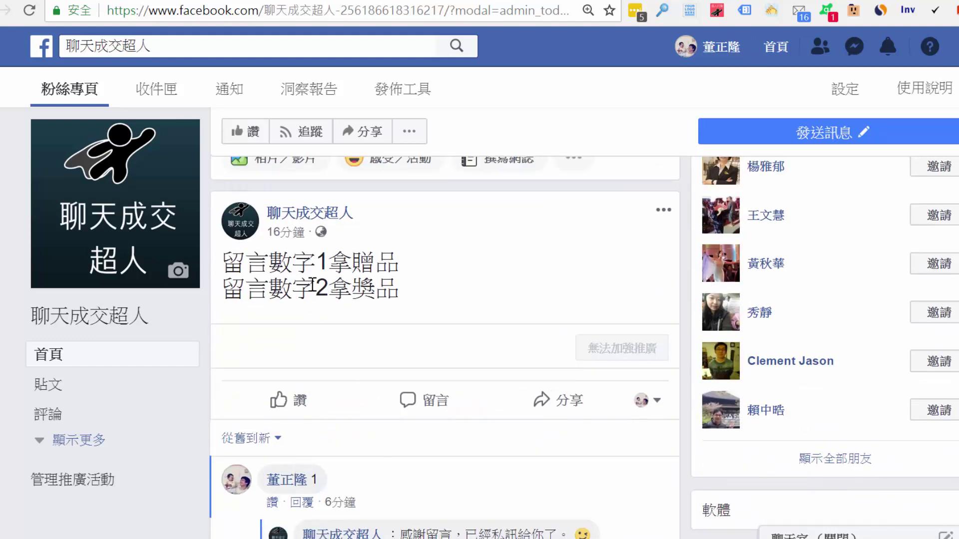
scroll(312, 285, down, 3)
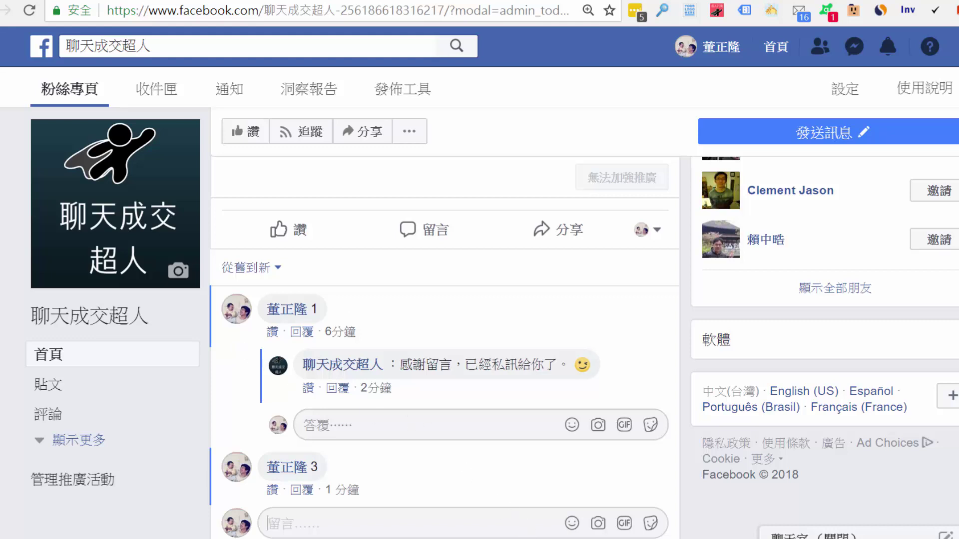
Step: Examine the page's automatic reply beneath the comment 3
key(F9)
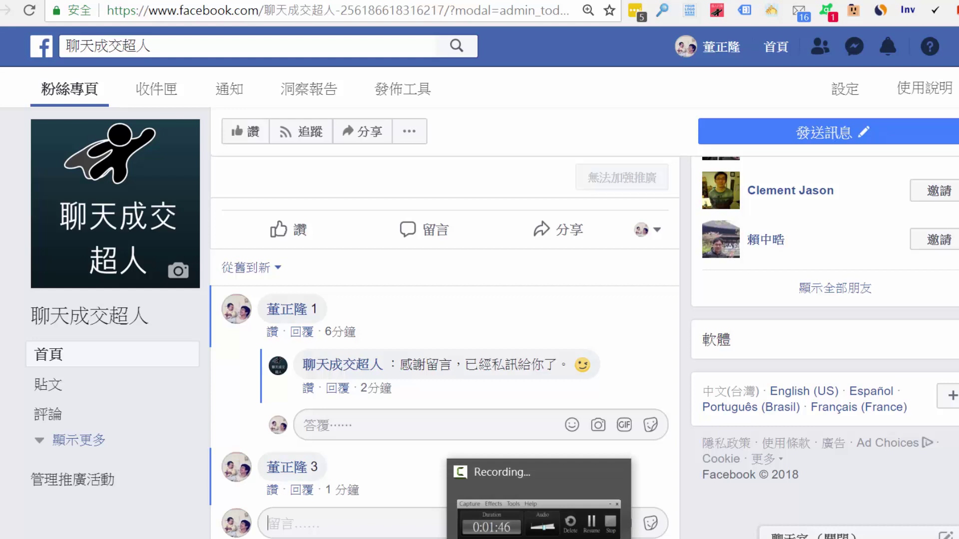
click(409, 320)
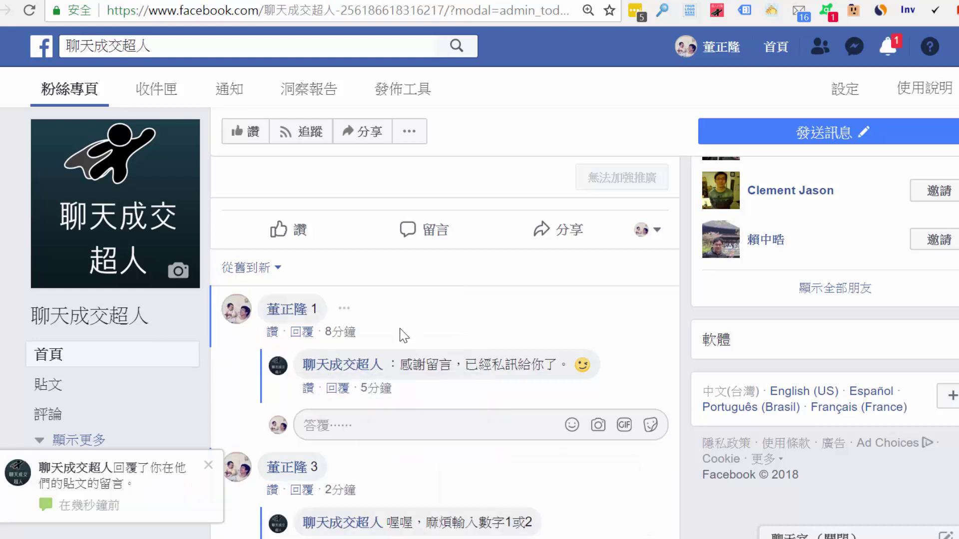
scroll(237, 349, down, 2)
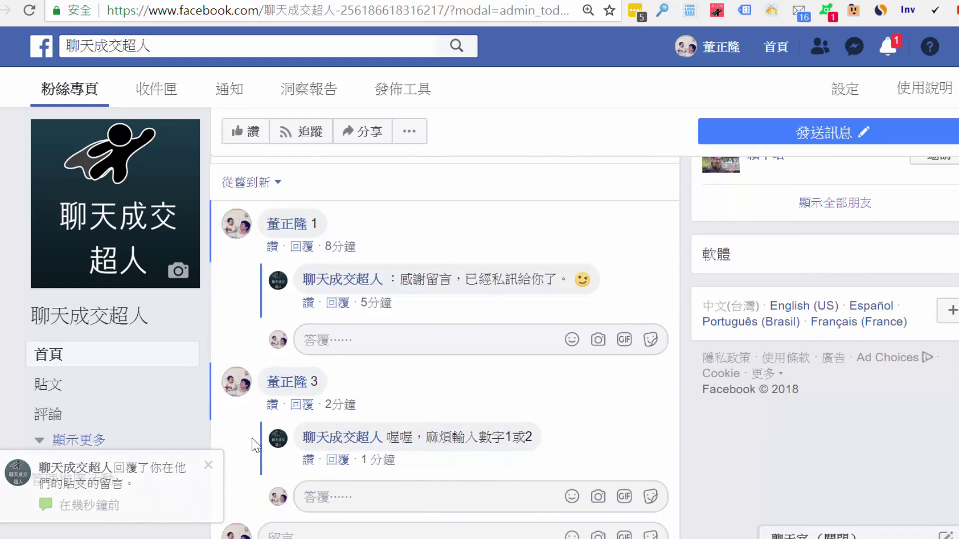